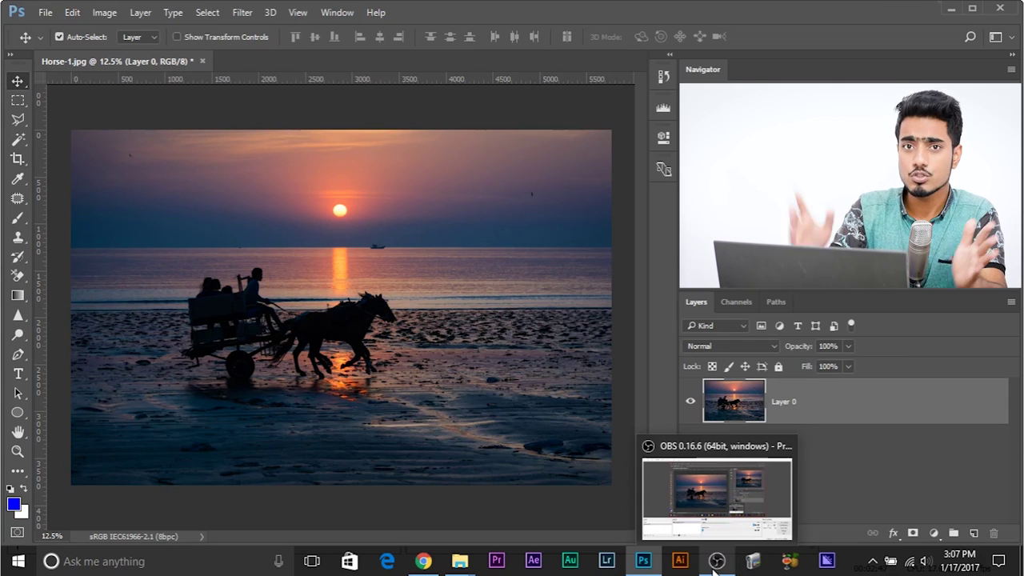
pyautogui.hotkey('ctrl', '+')
pyautogui.hotkey('ctrl', '+')
pyautogui.hotkey('ctrl', '+')
pyautogui.hotkey('ctrl', '+')
pyautogui.hotkey('ctrl', '+')
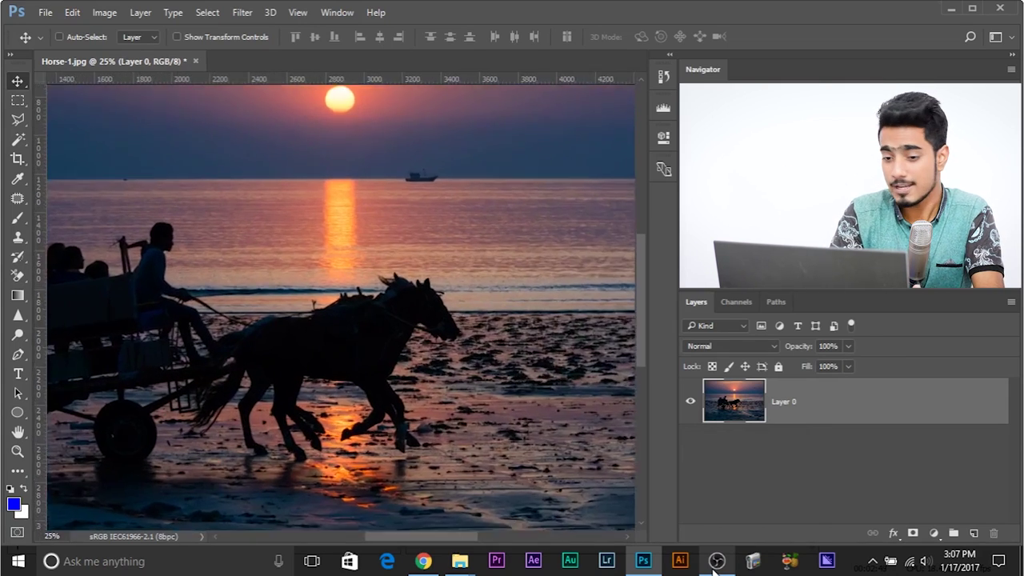
pyautogui.hotkey('ctrl', '+')
pyautogui.hotkey('ctrl', '+')
pyautogui.hotkey('ctrl', '+')
pyautogui.hotkey('ctrl', '+')
pyautogui.hotkey('ctrl', '+')
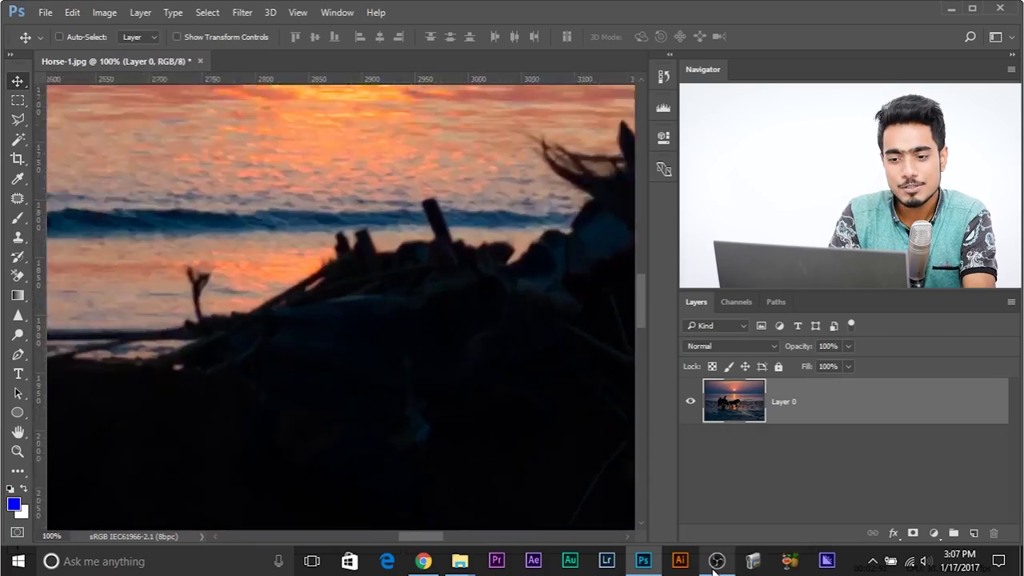
pyautogui.hotkey('ctrl', '+')
pyautogui.hotkey('ctrl', '+')
pyautogui.hotkey('ctrl', '+')
pyautogui.hotkey('ctrl', '+')
pyautogui.hotkey('ctrl', '+')
pyautogui.hotkey('ctrl', '+')
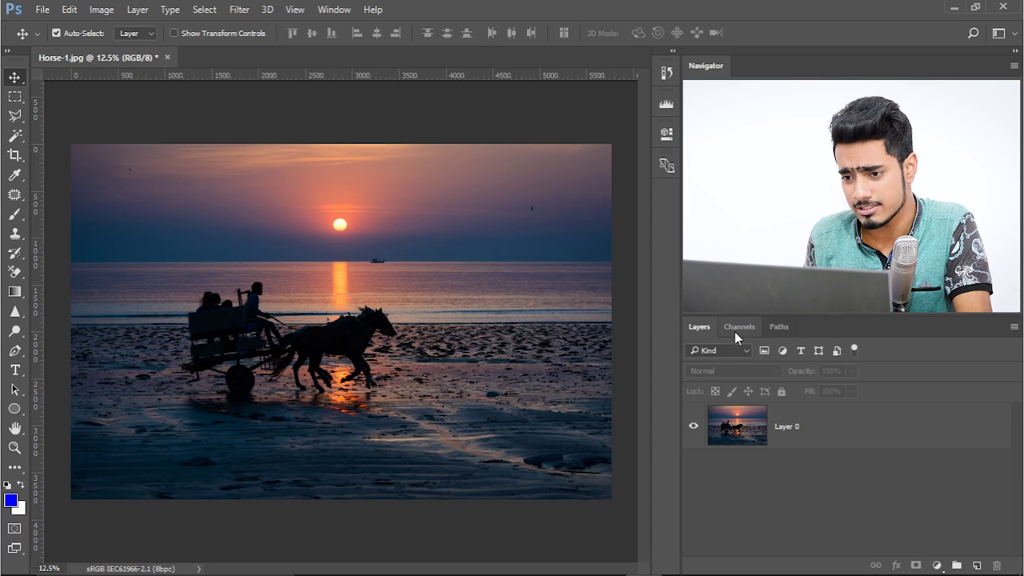
# Show the Channels panel with large thumbnails and view the Red channel alone.
pyautogui.click(334, 8)
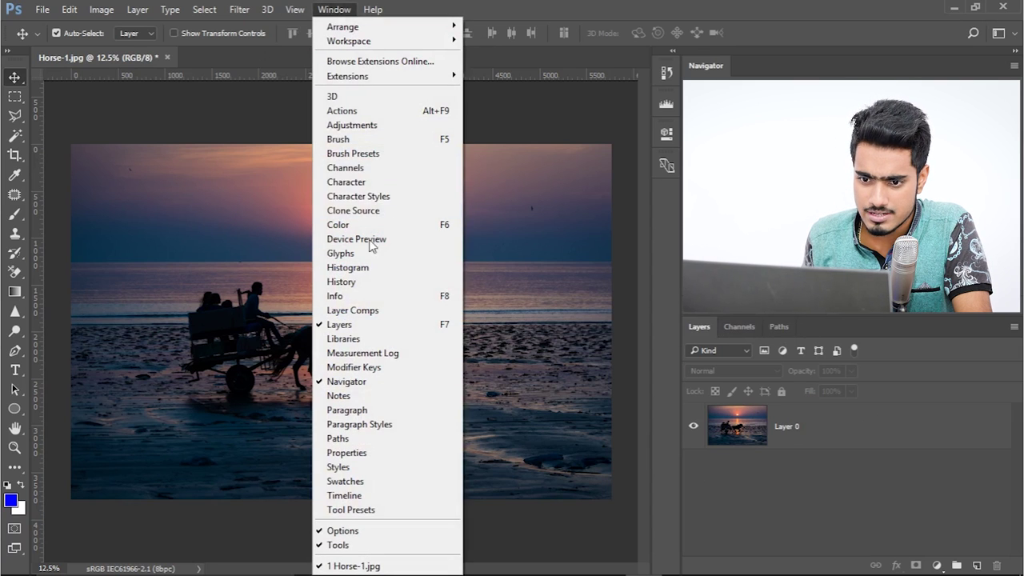
pyautogui.click(372, 172)
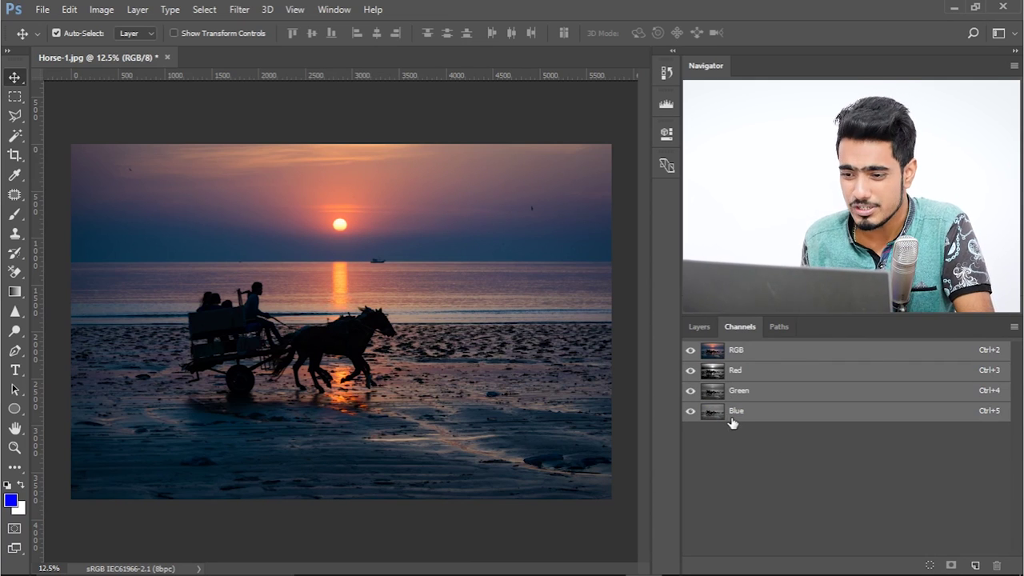
pyautogui.rightClick(795, 466)
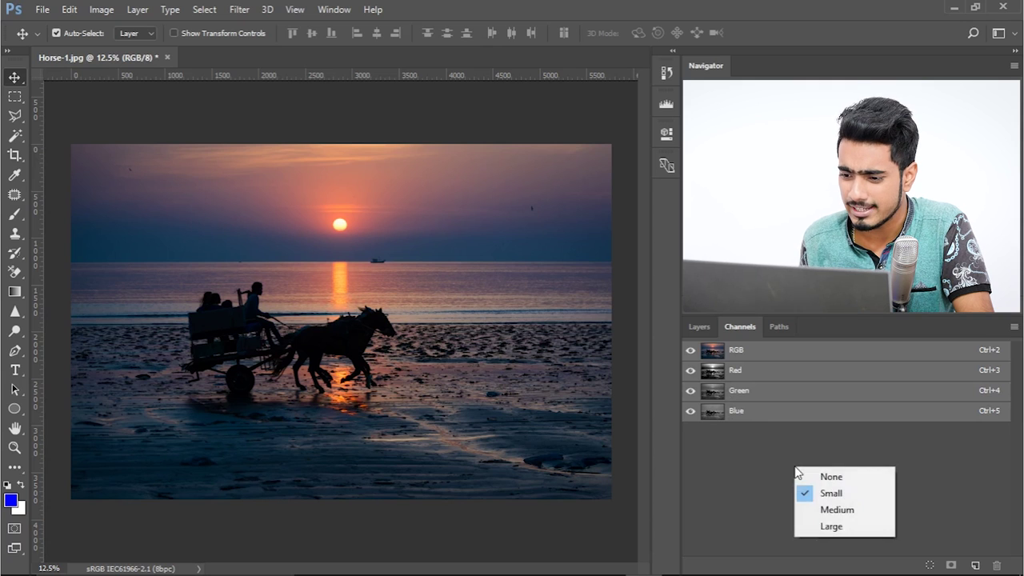
pyautogui.click(831, 526)
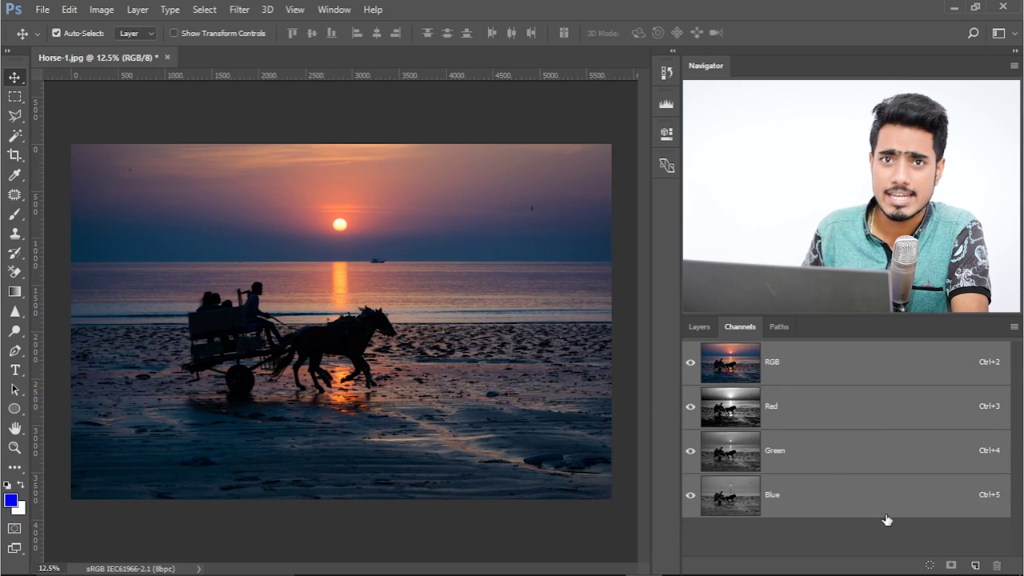
pyautogui.click(816, 413)
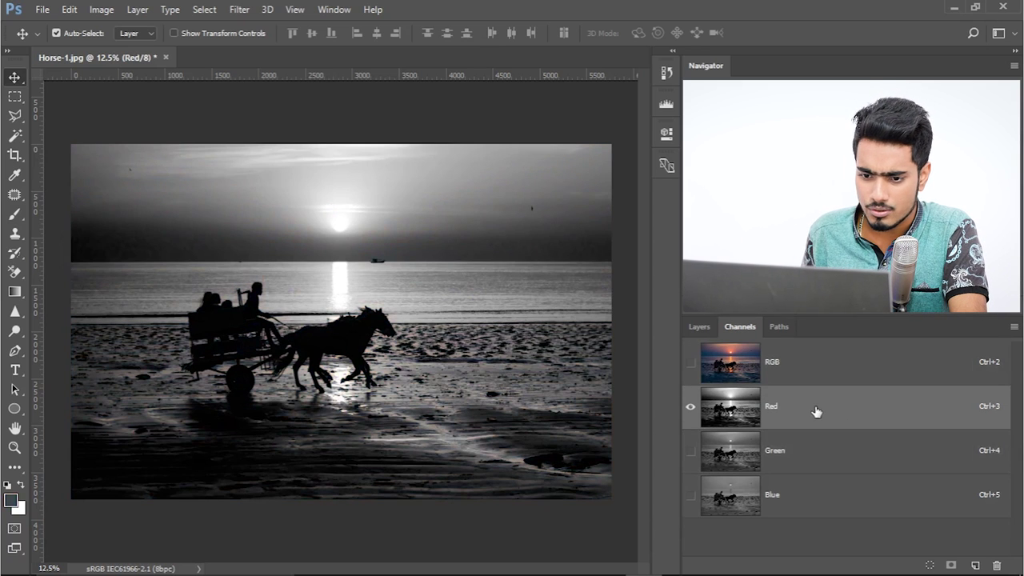
# Compare the Green, Blue and Red channels in turn, finishing on the Blue channel.
pyautogui.click(797, 458)
pyautogui.click(792, 496)
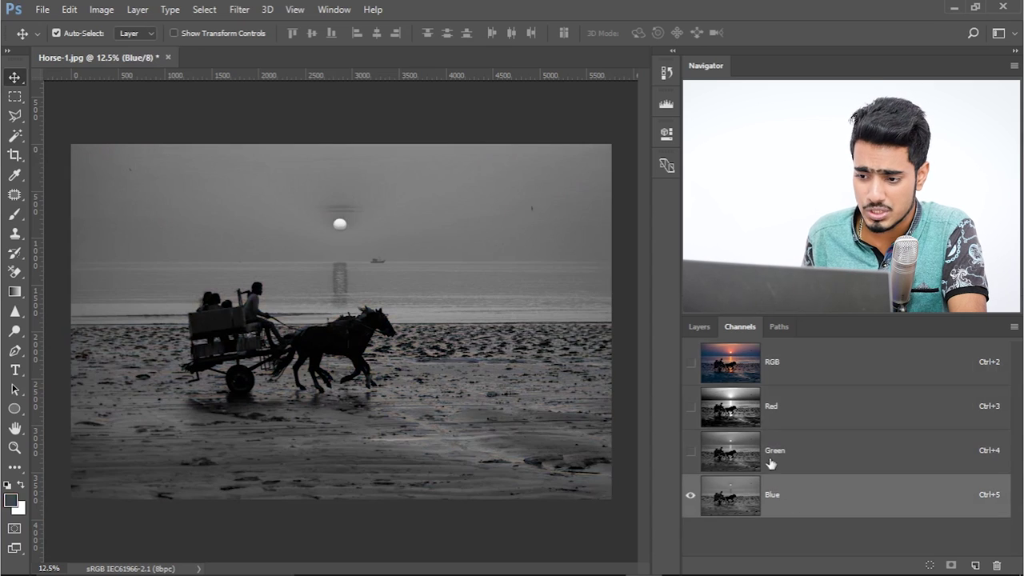
pyautogui.click(762, 415)
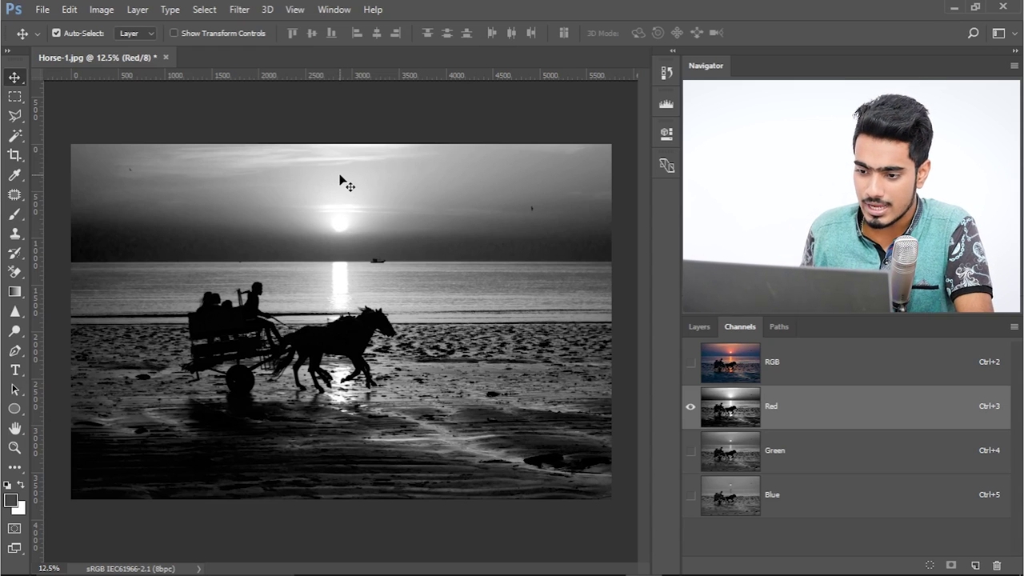
pyautogui.click(718, 460)
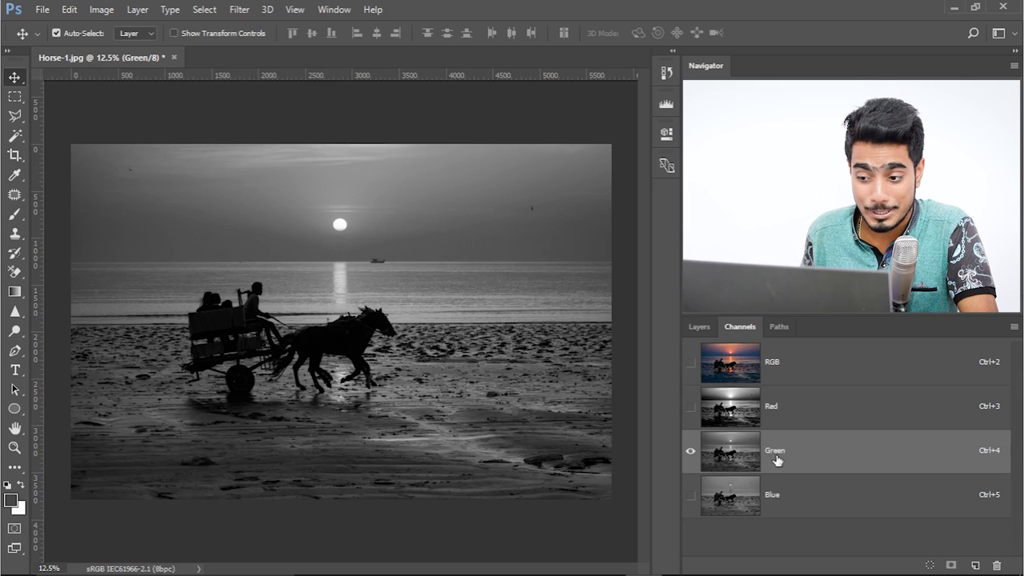
pyautogui.click(784, 497)
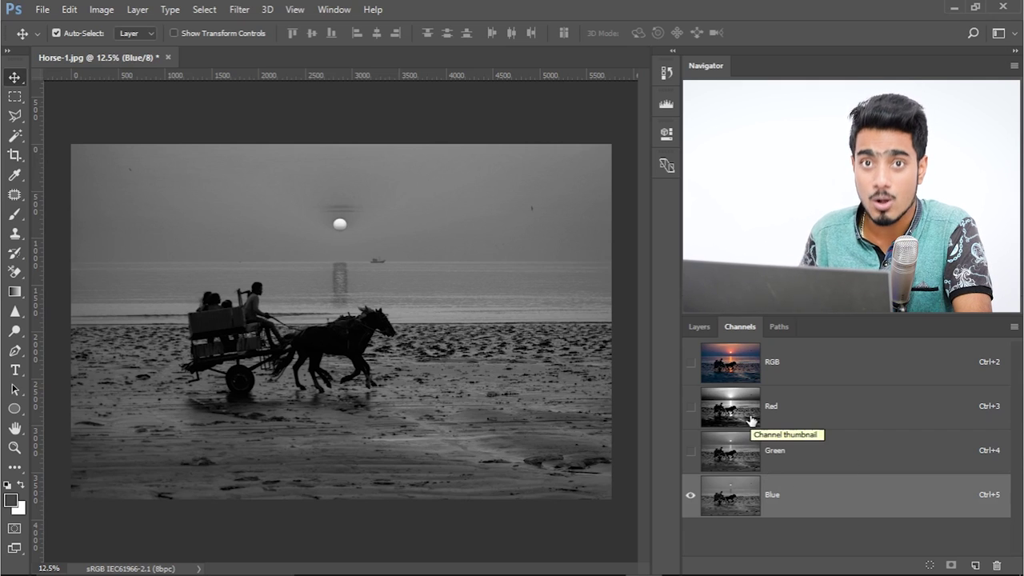
# Load the Red channel as a selection and add a Solid Color fill layer over it.
pyautogui.press('ctrl')
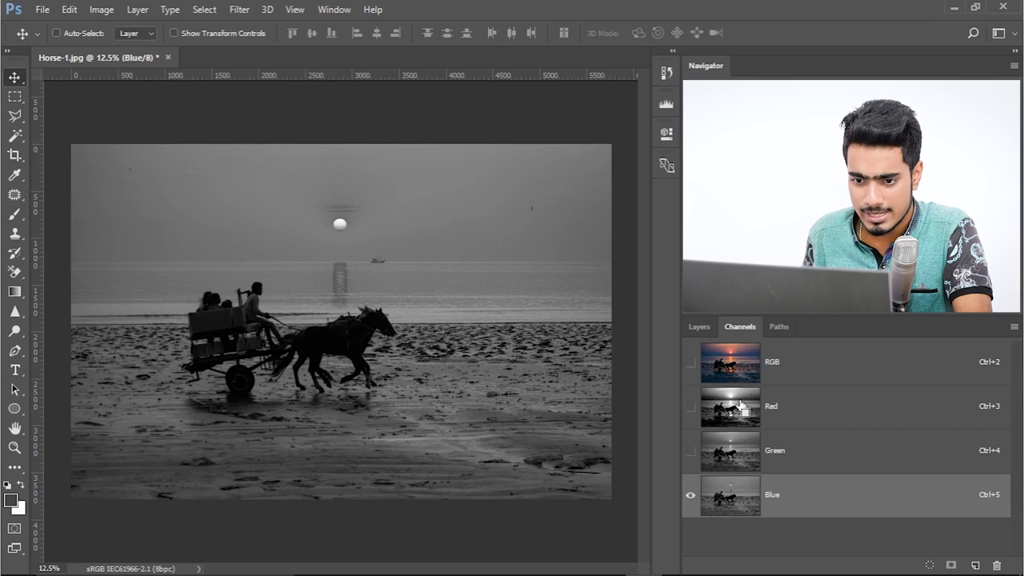
pyautogui.keyDown('ctrl'); pyautogui.click(741, 406); pyautogui.keyUp('ctrl')
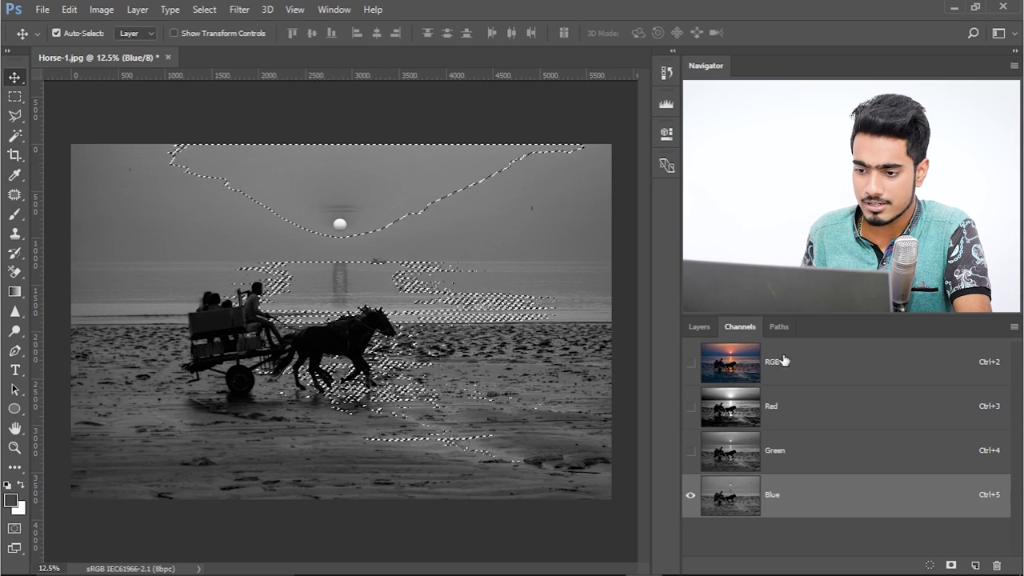
pyautogui.click(700, 328)
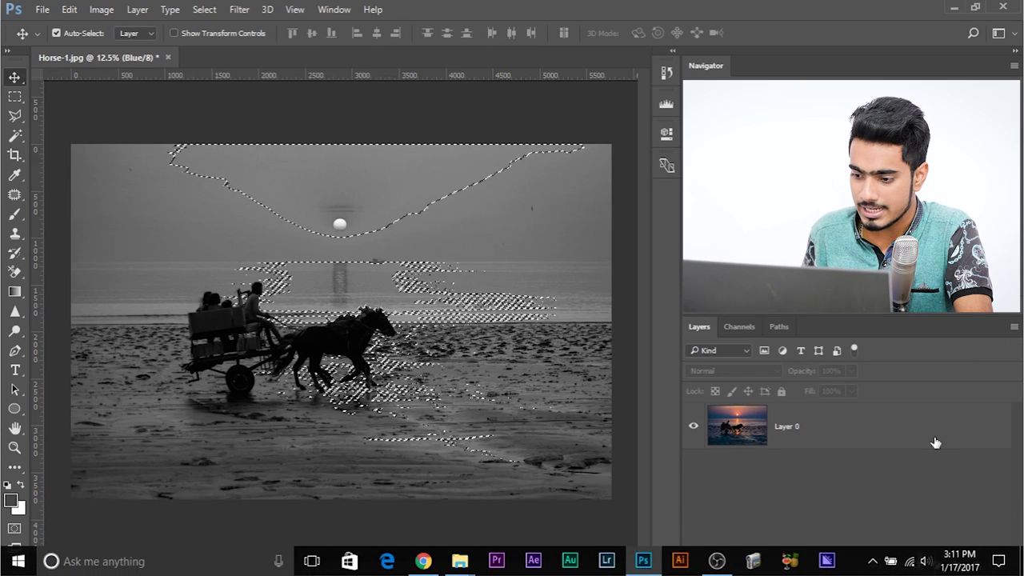
pyautogui.click(938, 566)
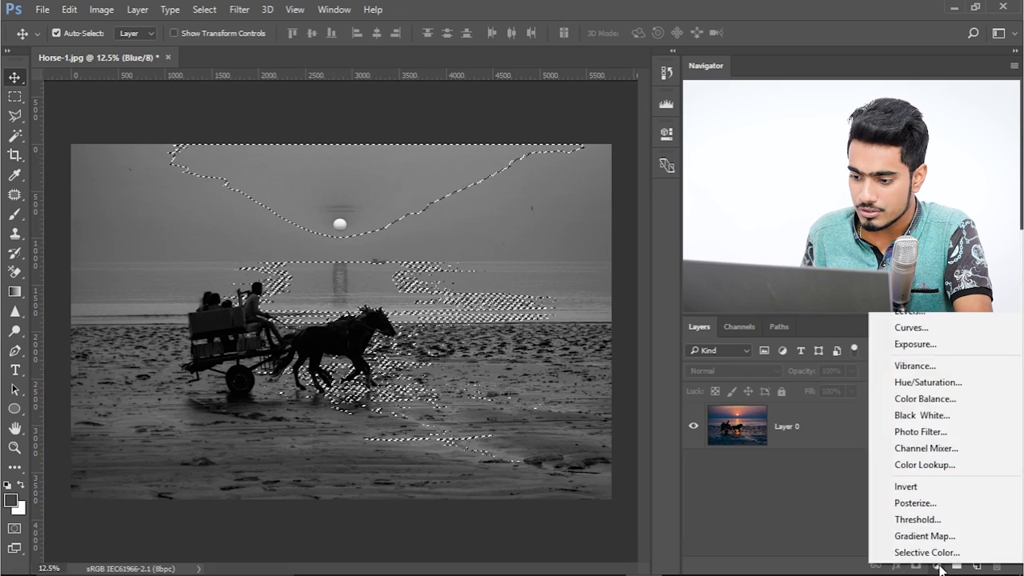
pyautogui.press('Escape')
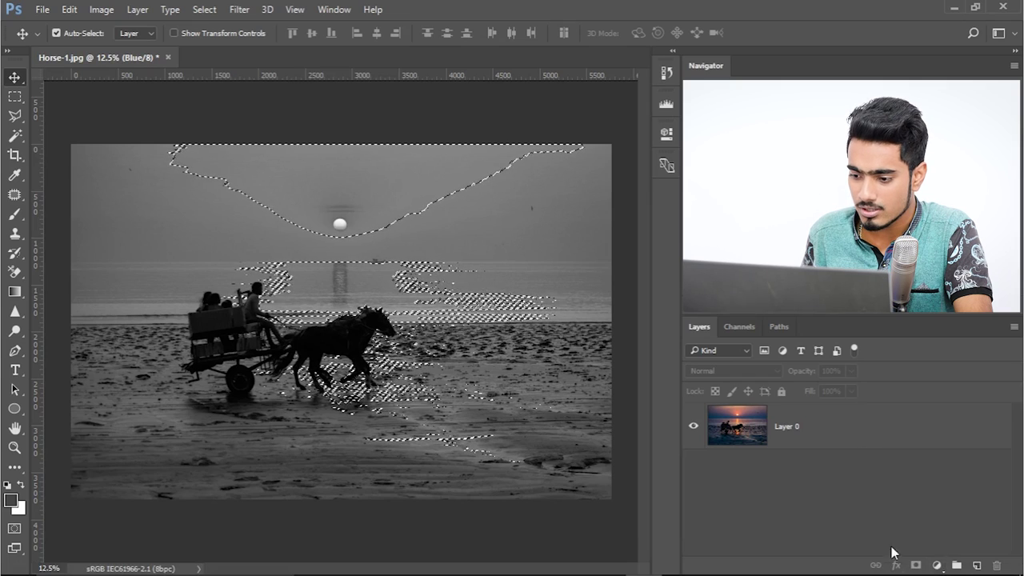
pyautogui.click(938, 566)
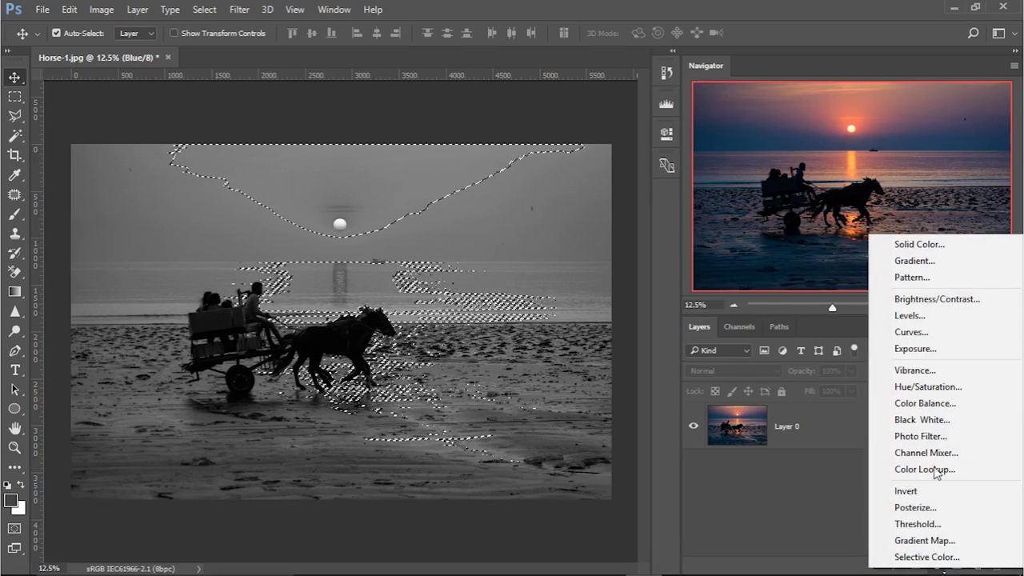
pyautogui.click(911, 245)
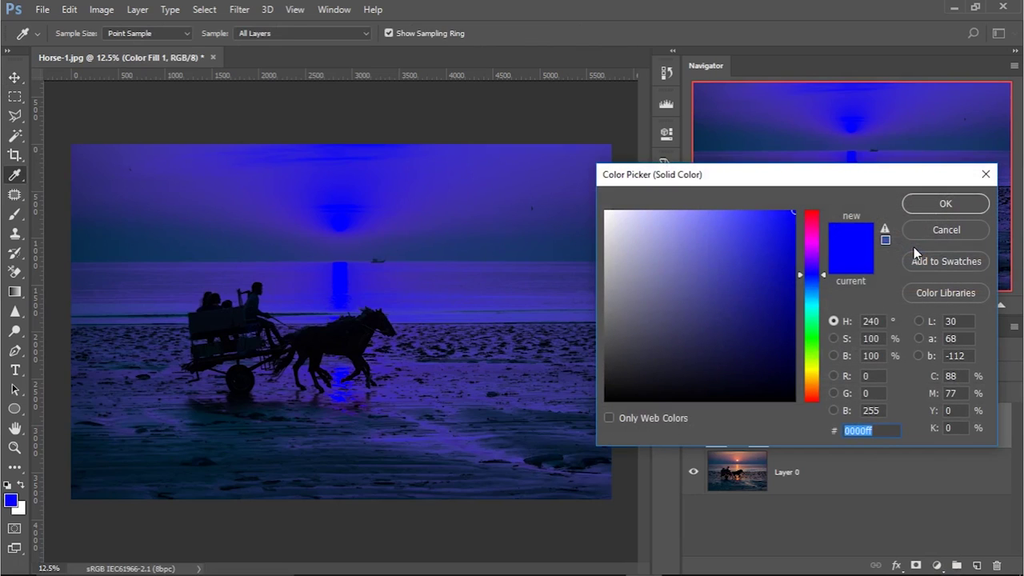
# Set Color Fill 1 to pure red ff0000 (R 255, G 0, B 0), then select Layer 0.
pyautogui.moveTo(720, 177); pyautogui.dragTo(638, 176)
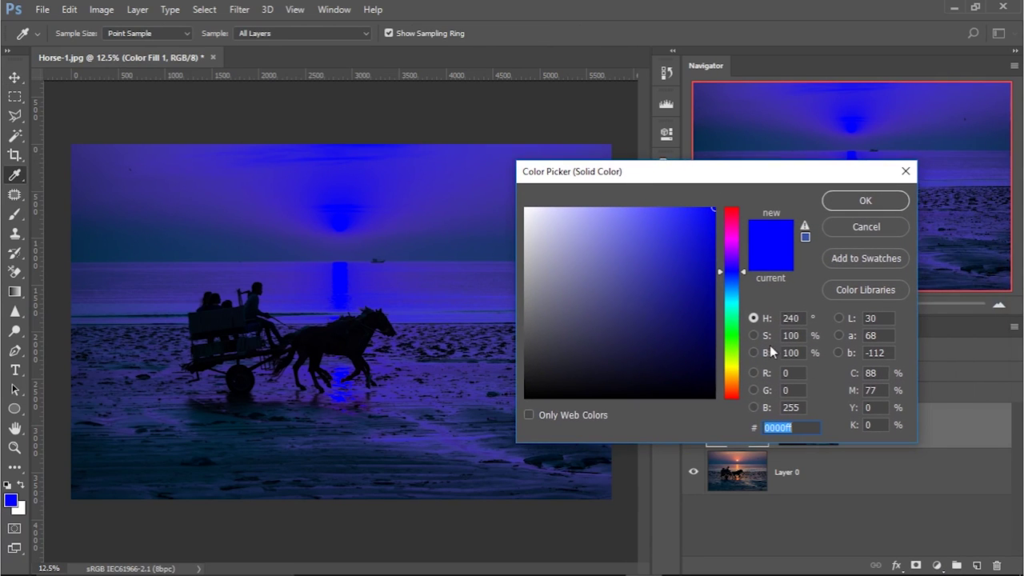
pyautogui.moveTo(730, 306); pyautogui.dragTo(730, 399)
pyautogui.click(680, 259)
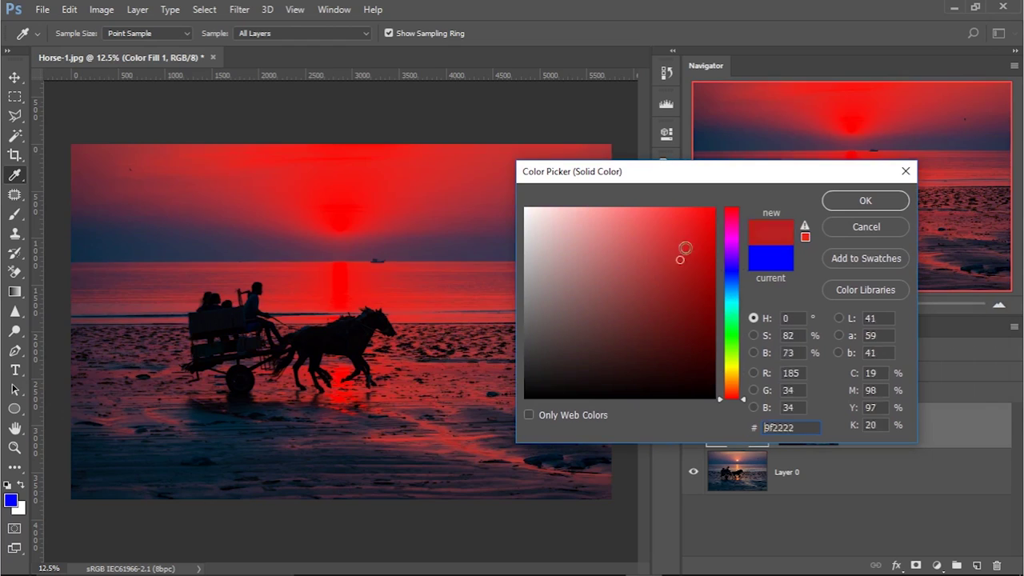
pyautogui.moveTo(686, 249)
pyautogui.mouseDown()
pyautogui.moveTo(656, 311)
pyautogui.moveTo(645, 288)
pyautogui.mouseUp()
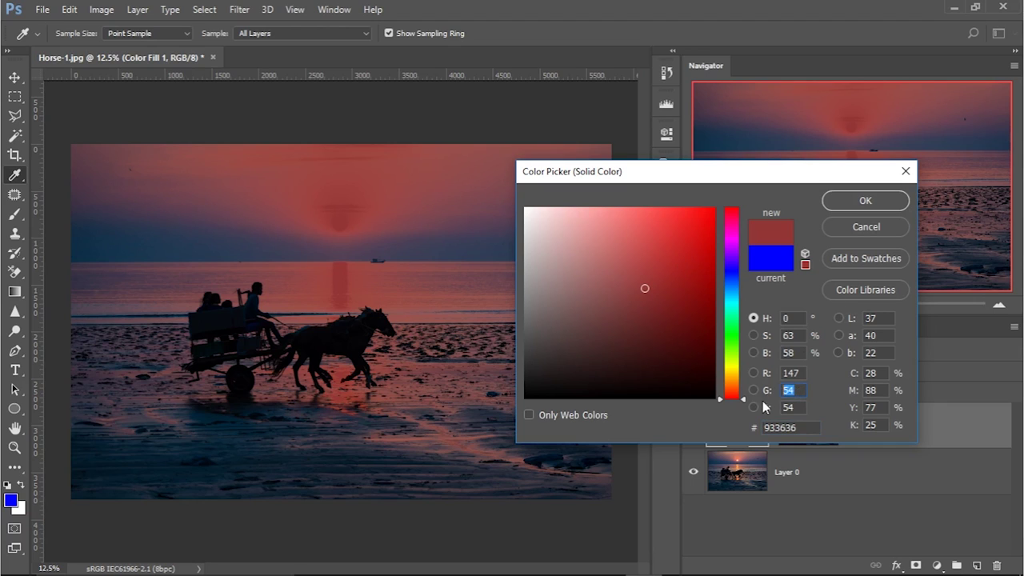
pyautogui.write('0')
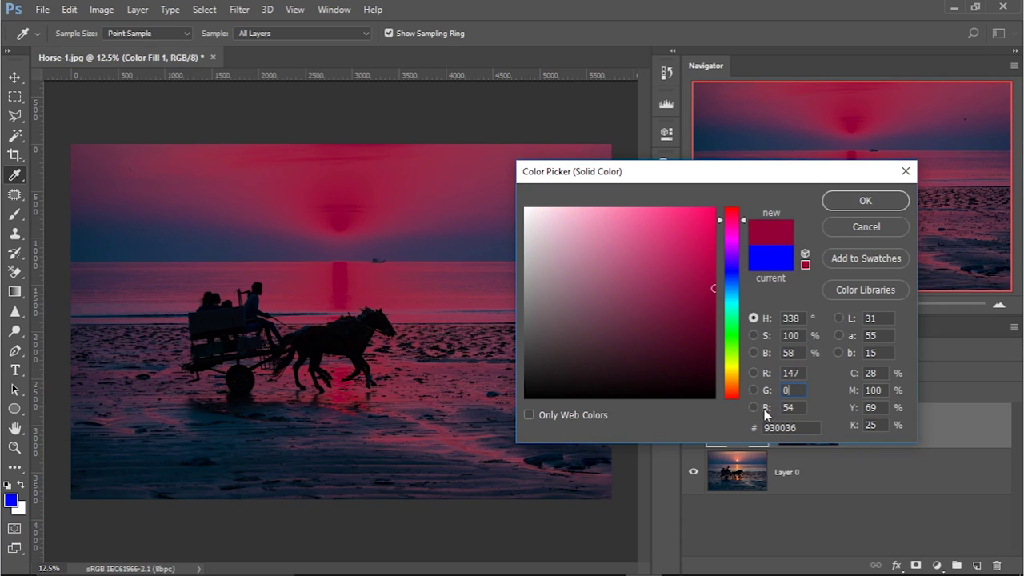
pyautogui.write('0')
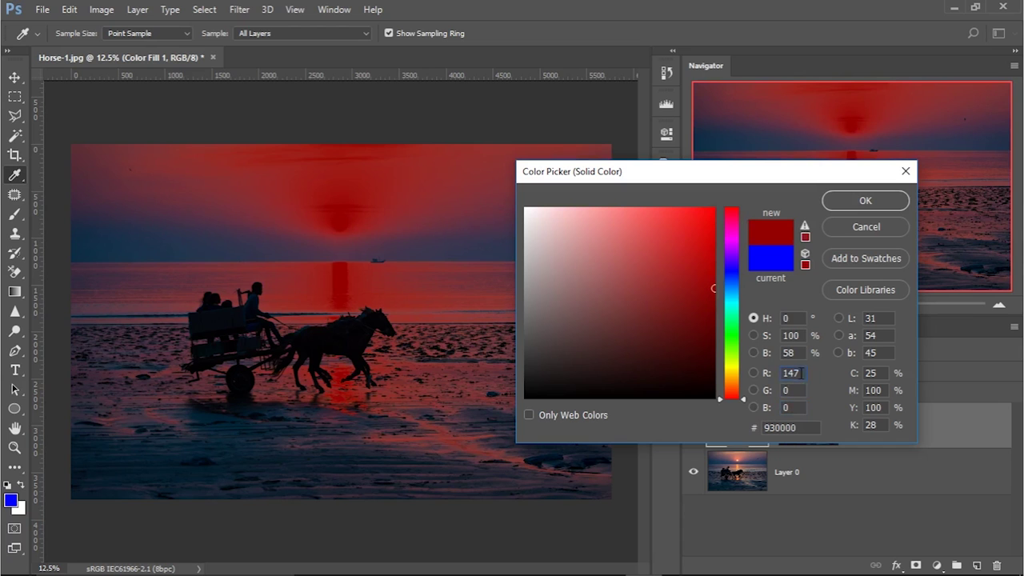
pyautogui.click(802, 373)
pyautogui.write('255')
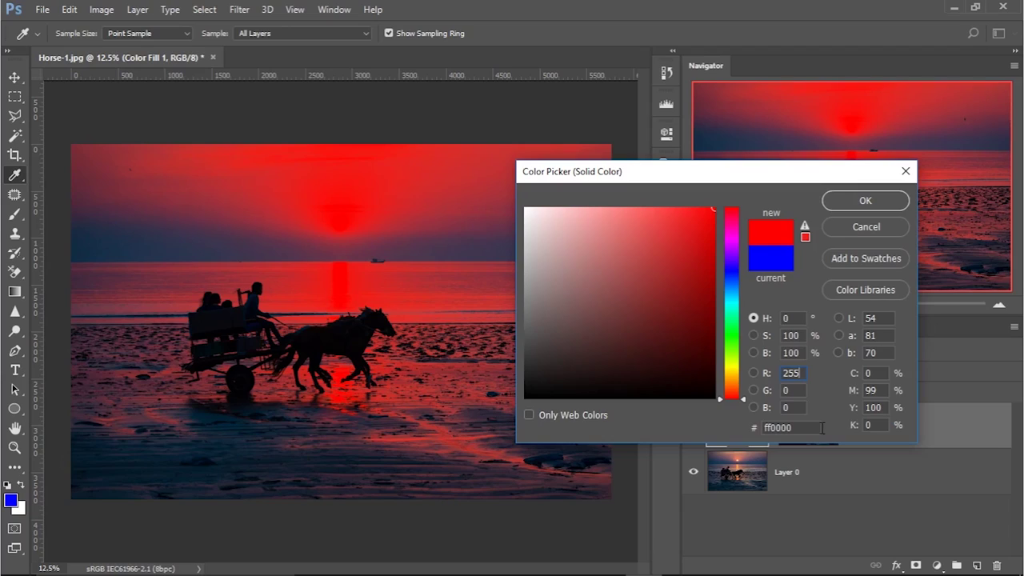
pyautogui.click(865, 201)
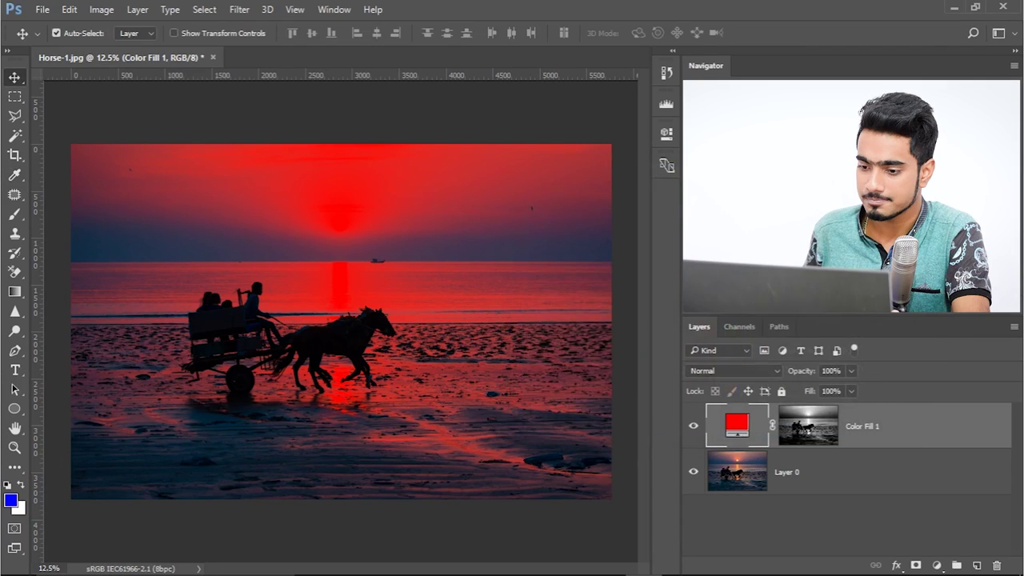
pyautogui.click(755, 472)
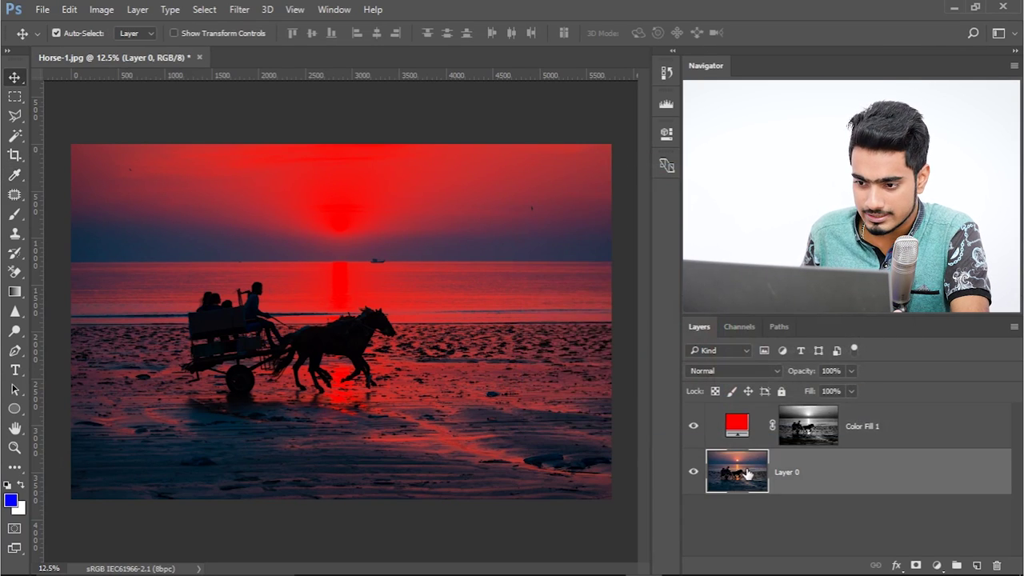
# Hide Color Fill 1, load the Green channel as a selection and add a Solid Color fill layer.
pyautogui.click(693, 430)
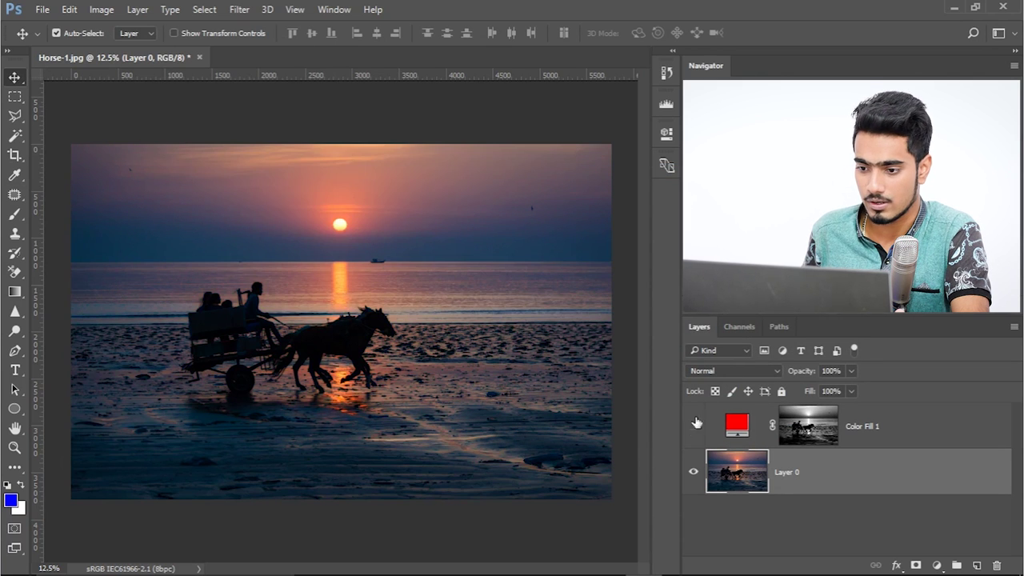
pyautogui.click(738, 331)
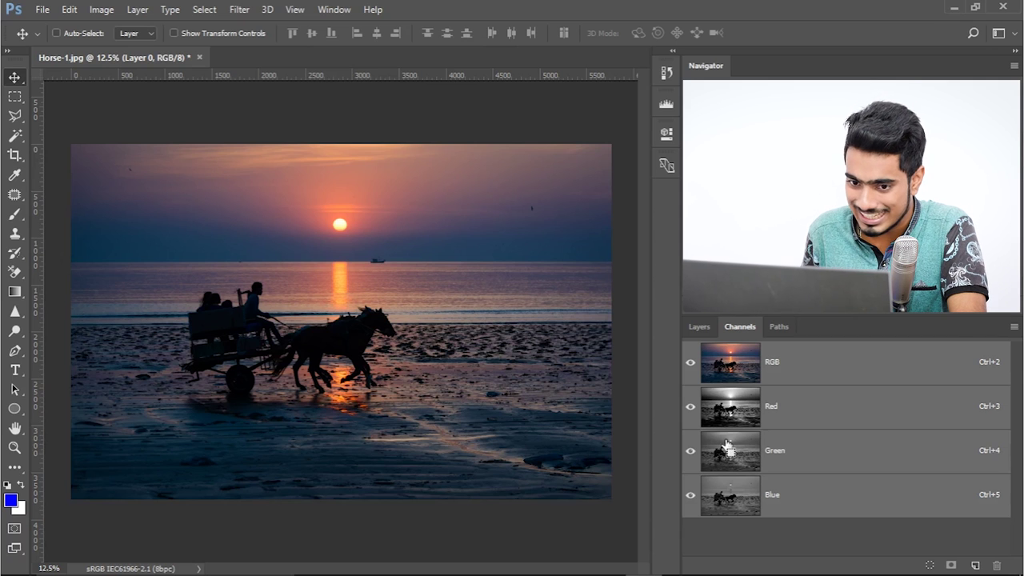
pyautogui.keyDown('ctrl'); pyautogui.click(728, 447); pyautogui.keyUp('ctrl')
pyautogui.click(699, 327)
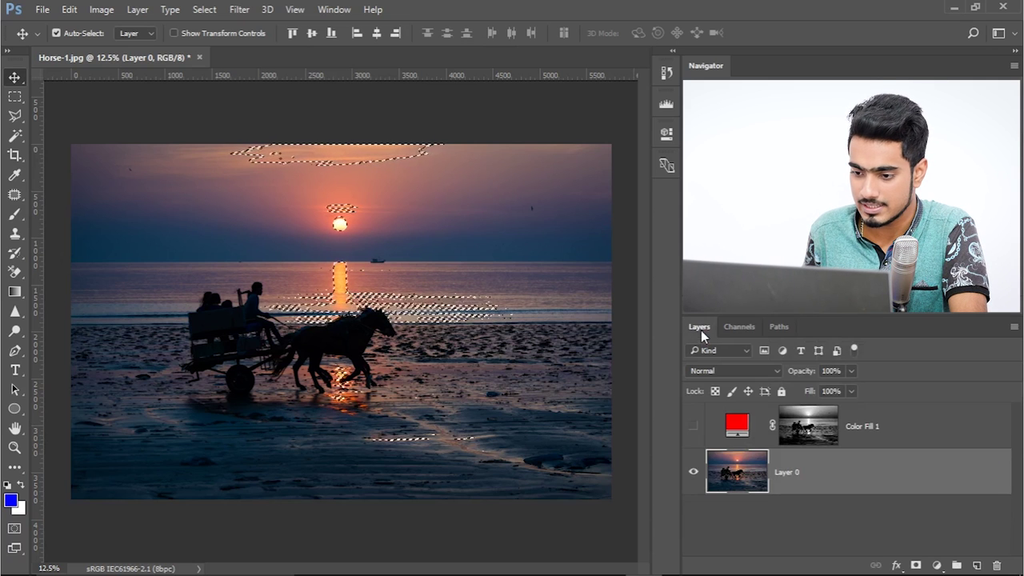
pyautogui.click(936, 565)
pyautogui.click(905, 238)
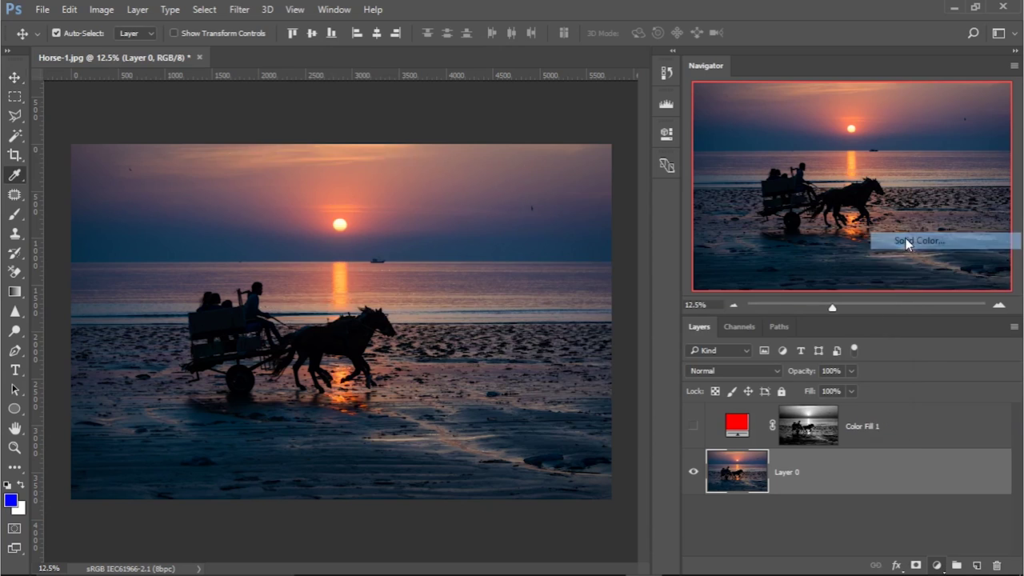
# Set Color Fill 2 to pure green 00ff00, hide it, and select Layer 0.
pyautogui.click(732, 338)
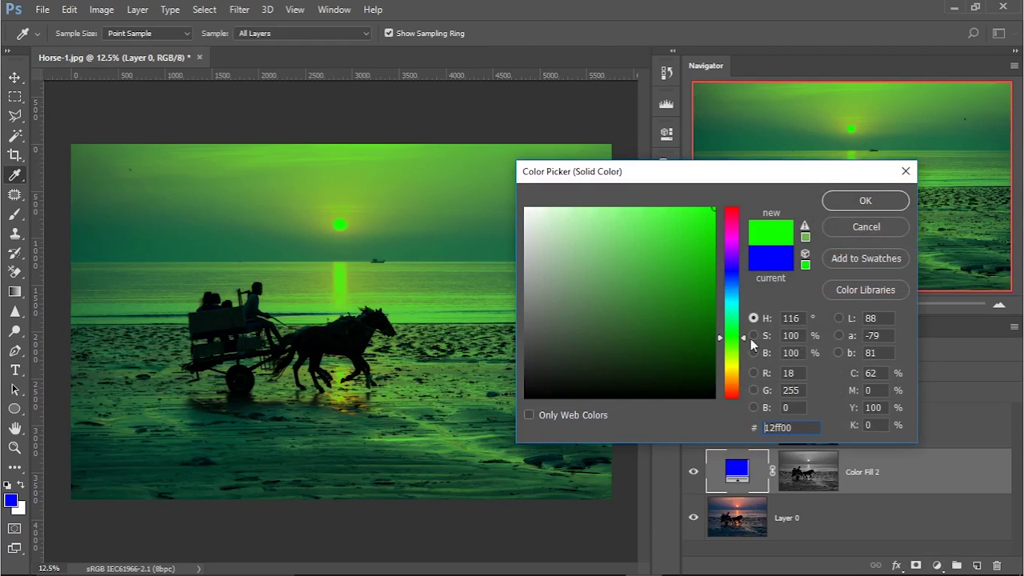
pyautogui.click(791, 391)
pyautogui.click(791, 372)
pyautogui.write('0')
pyautogui.press('Tab')
pyautogui.press('Tab')
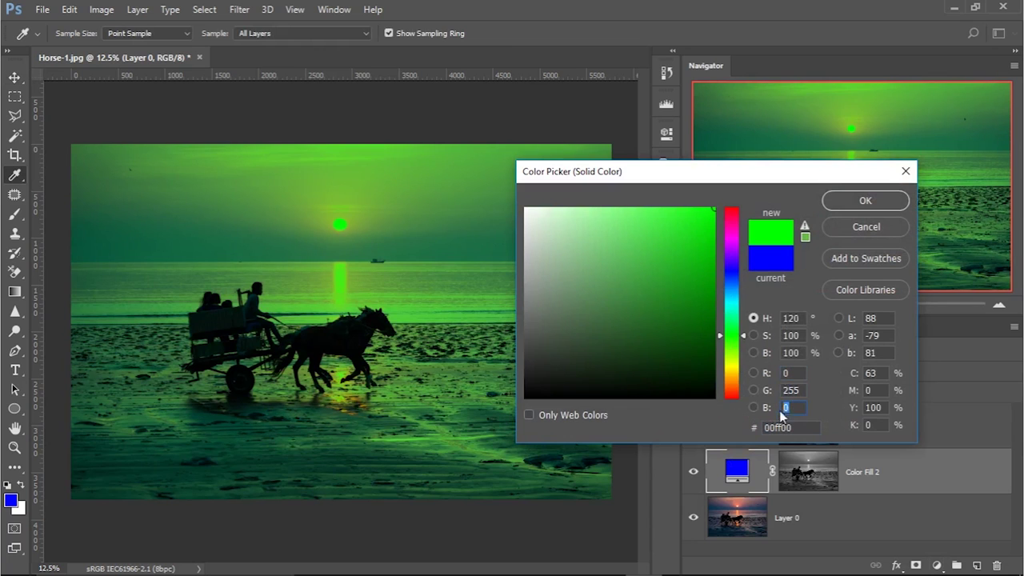
pyautogui.click(846, 200)
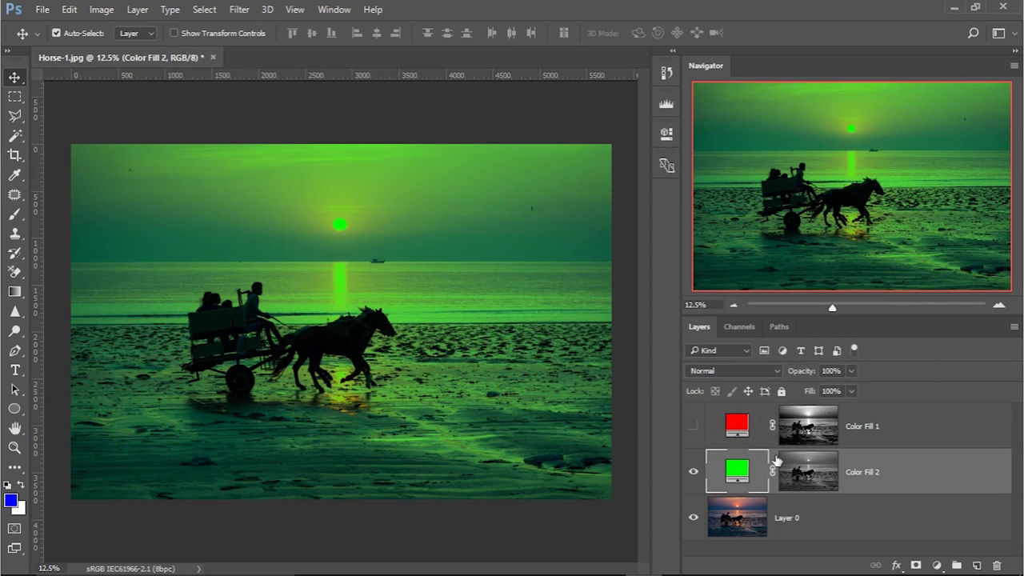
pyautogui.click(694, 473)
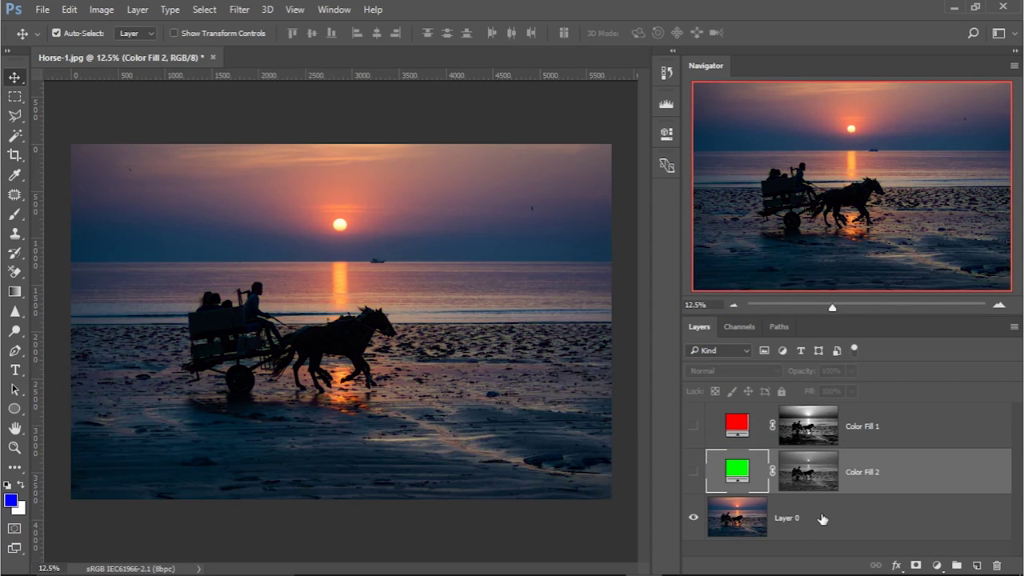
pyautogui.click(818, 518)
# Load the Blue channel as a selection and add a pure blue 0000ff Solid Color fill layer.
pyautogui.click(741, 336)
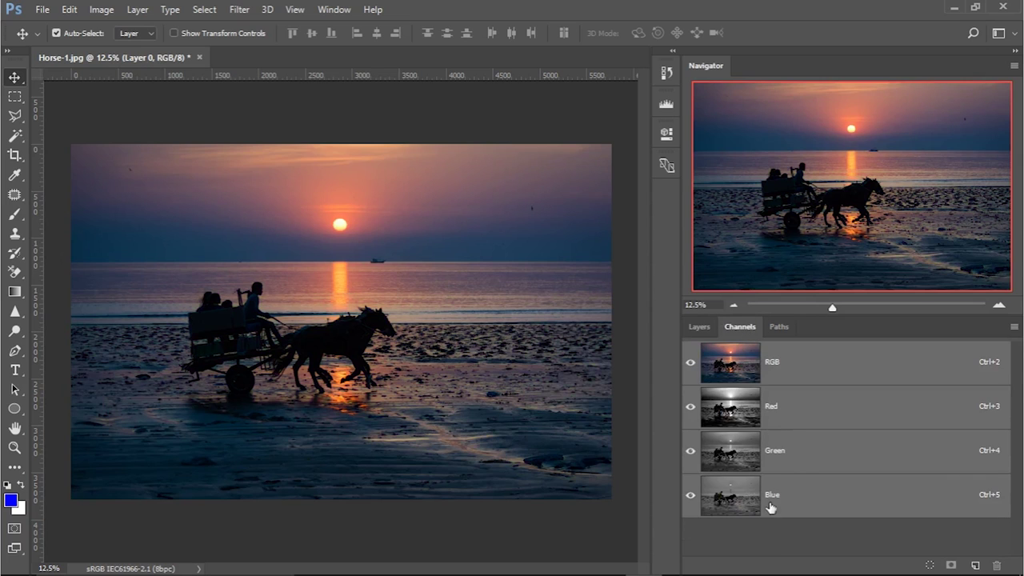
pyautogui.keyDown('ctrl'); pyautogui.click(741, 501); pyautogui.keyUp('ctrl')
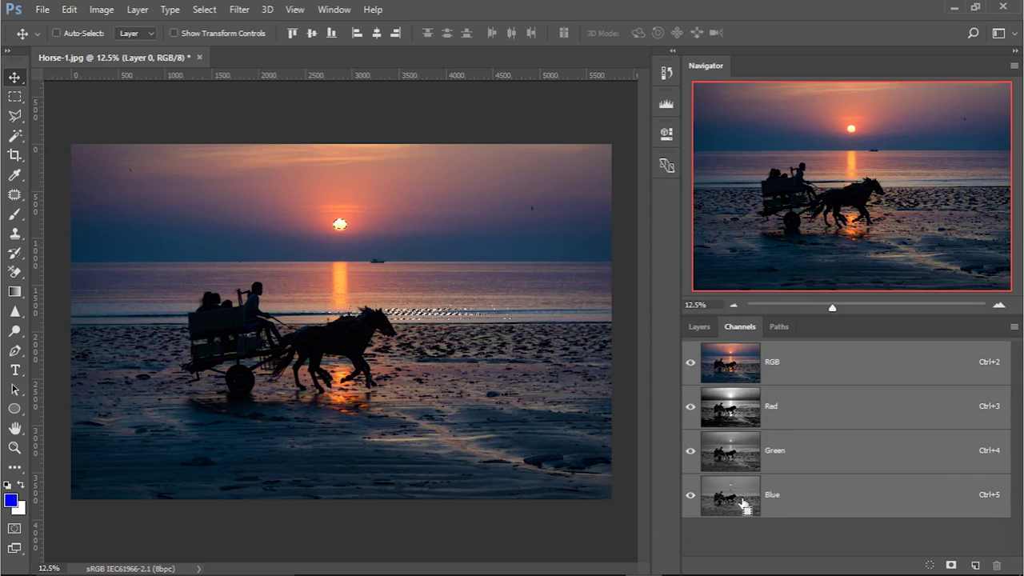
pyautogui.click(699, 327)
pyautogui.click(937, 567)
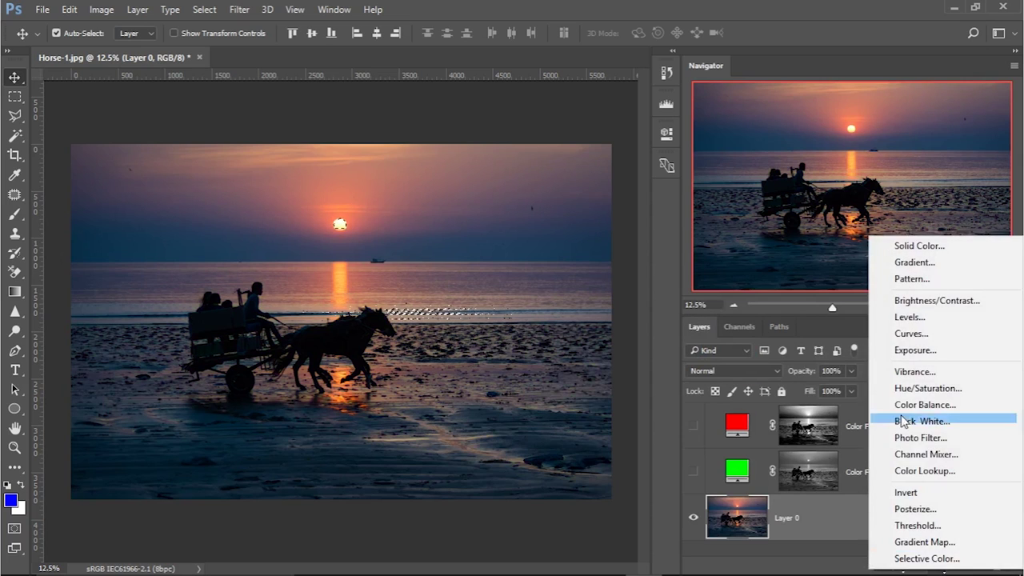
pyautogui.click(894, 245)
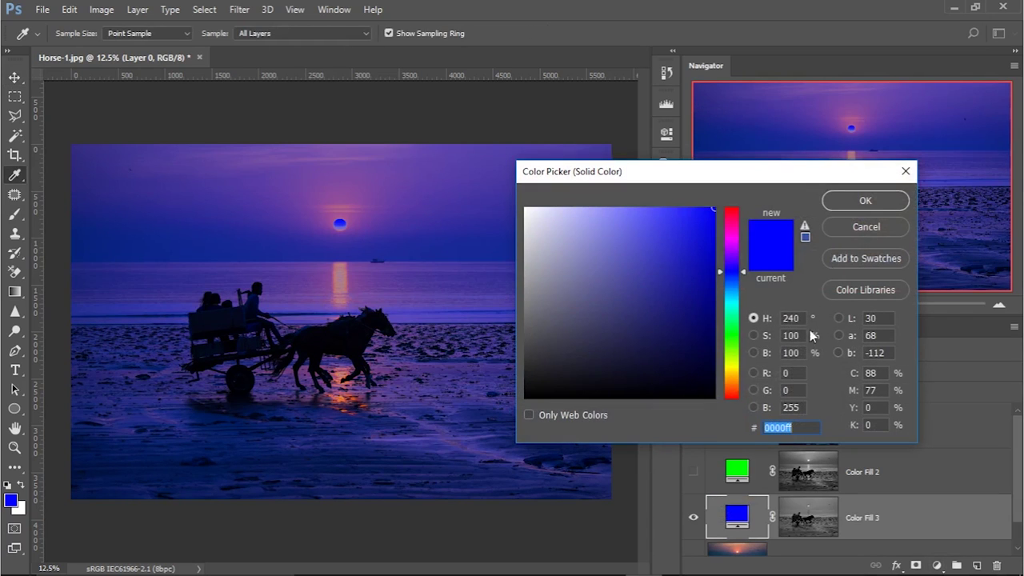
pyautogui.click(884, 200)
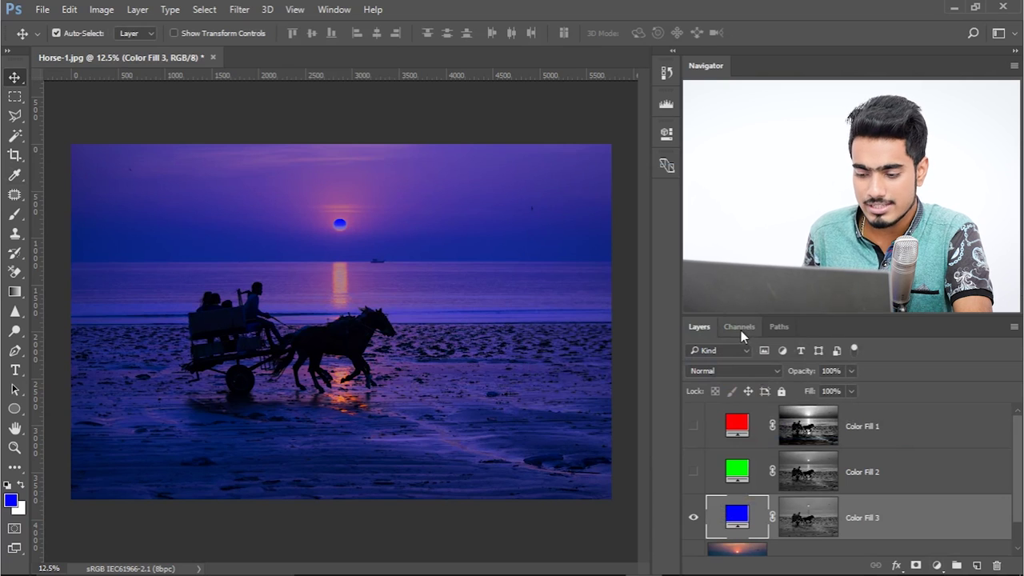
pyautogui.click(740, 327)
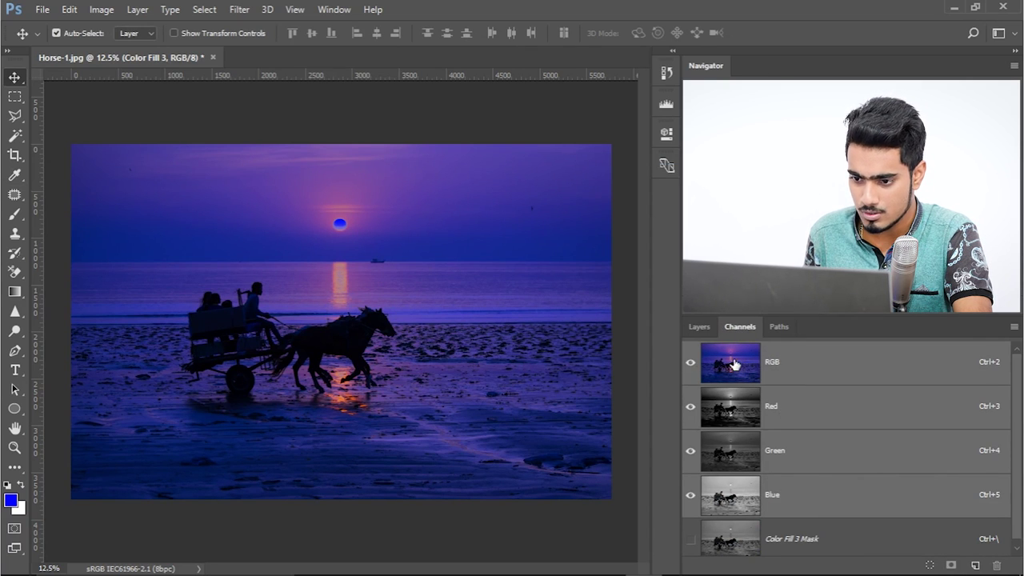
pyautogui.click(699, 326)
pyautogui.scroll(-1, 746, 512)
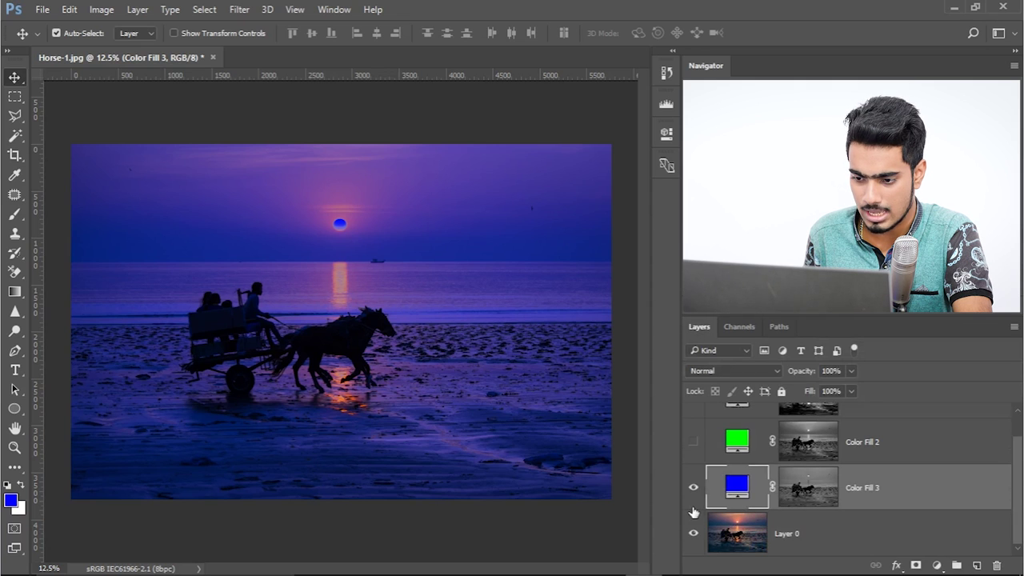
# Hide Color Fill 3 and select Layer 0, briefly checking the channels.
pyautogui.click(695, 488)
pyautogui.click(766, 528)
pyautogui.click(737, 326)
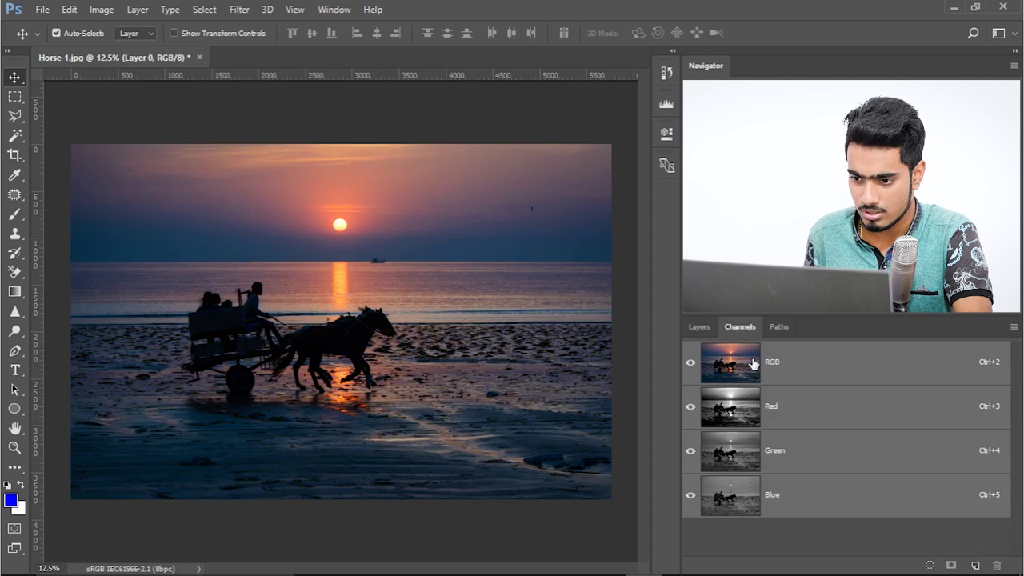
pyautogui.click(709, 327)
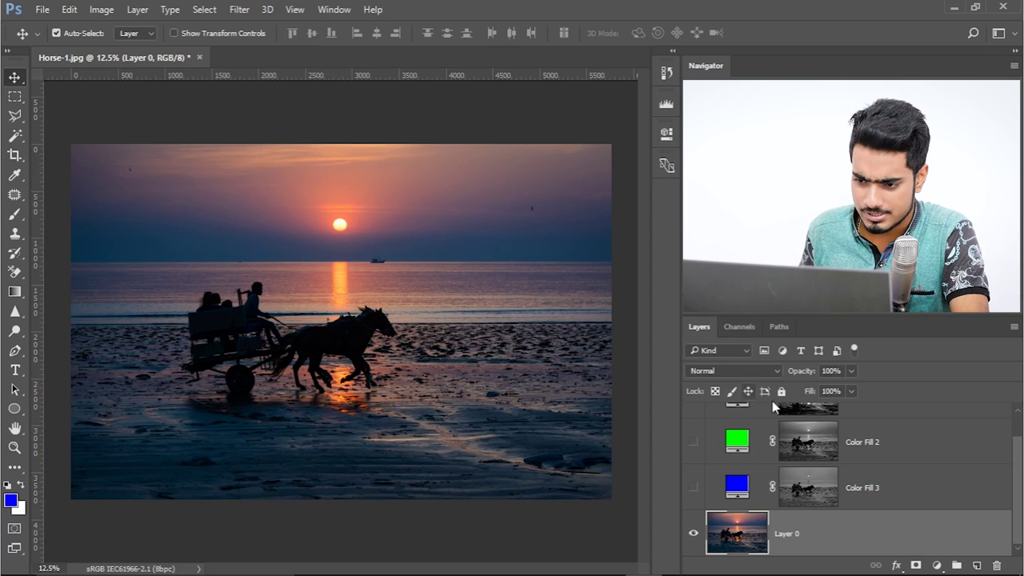
# Hide Layer 0 and turn on Color Fill 3, Color Fill 2 and Color Fill 1.
pyautogui.click(694, 536)
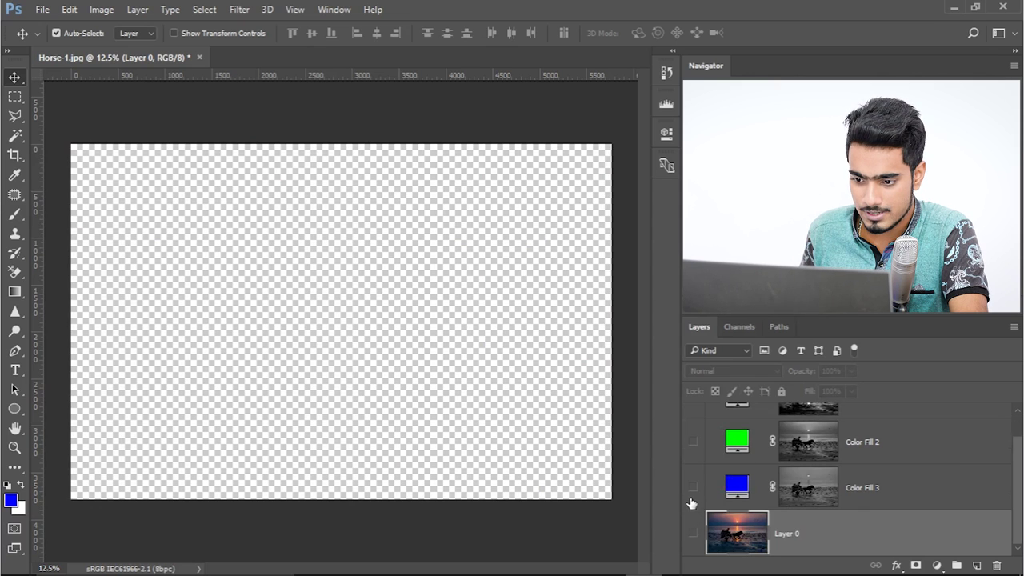
pyautogui.click(693, 488)
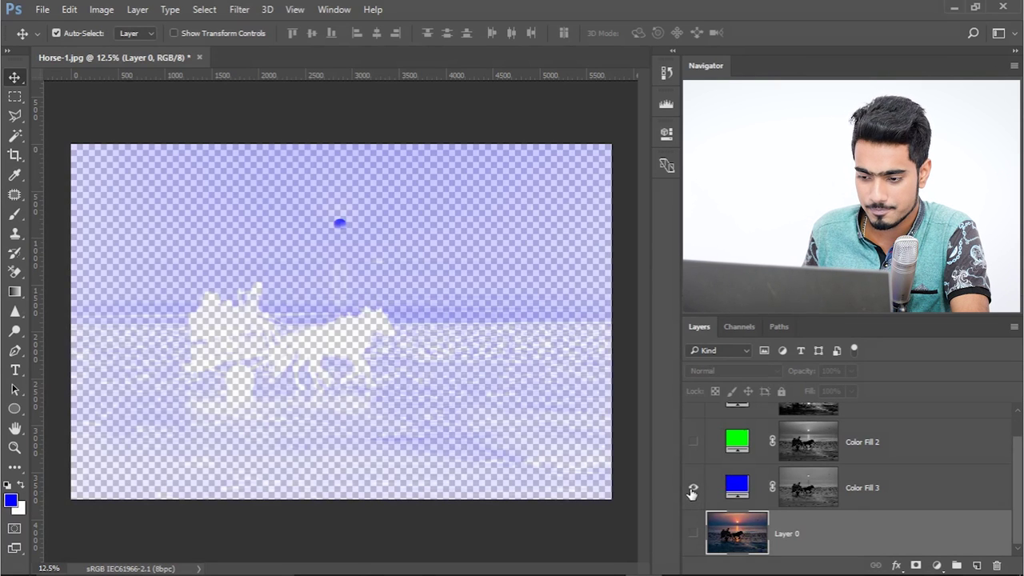
pyautogui.click(695, 444)
pyautogui.scroll(1, 712, 477)
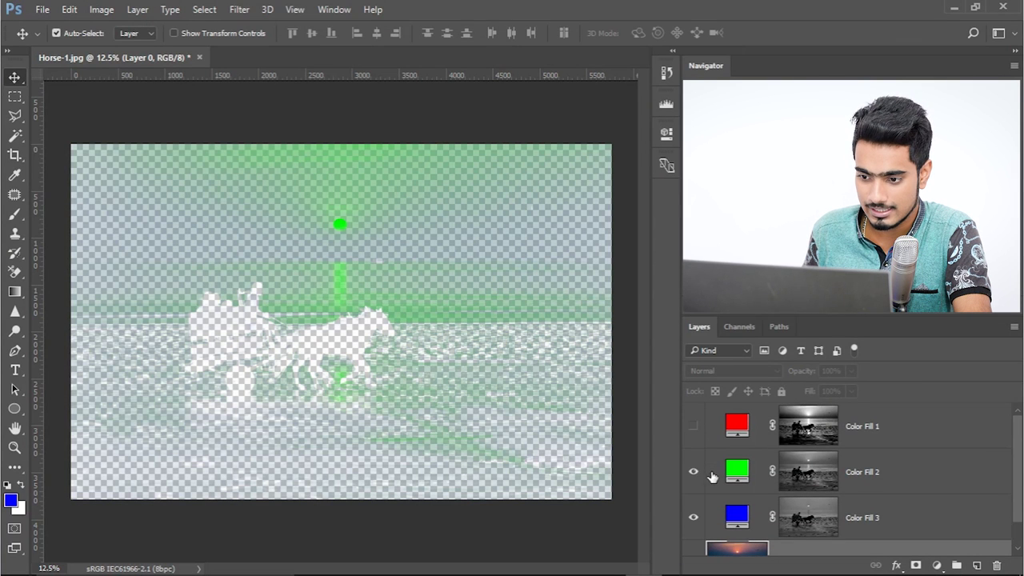
pyautogui.click(693, 427)
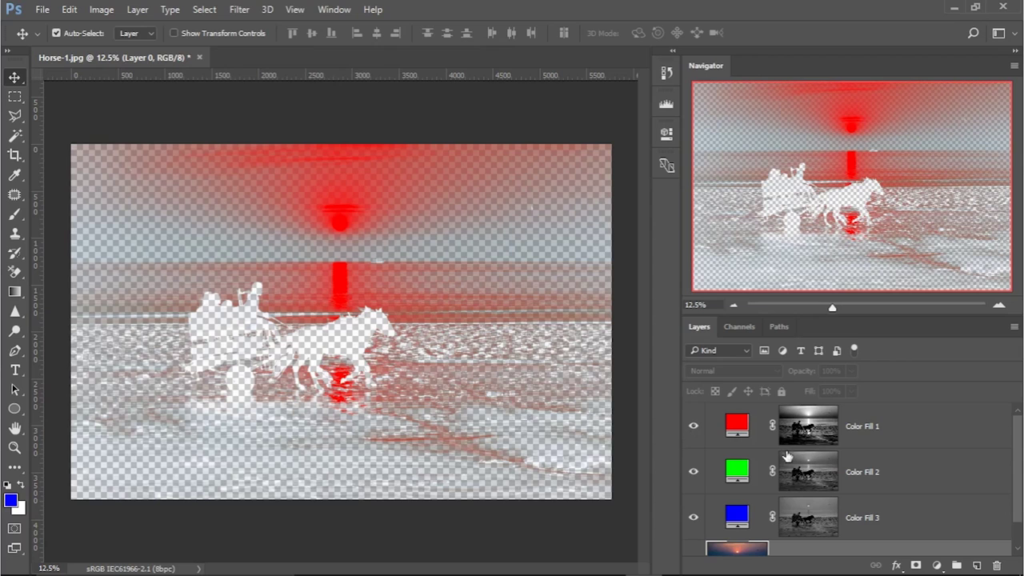
# Set the blend mode of Color Fill 1, Color Fill 2 and Color Fill 3 each to Screen.
pyautogui.click(752, 431)
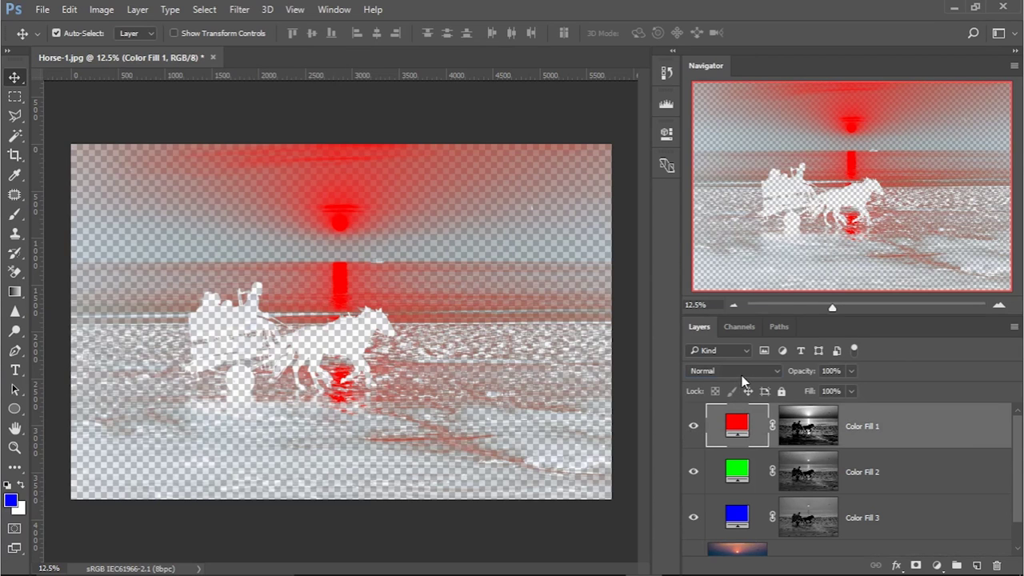
pyautogui.click(741, 376)
pyautogui.click(717, 170)
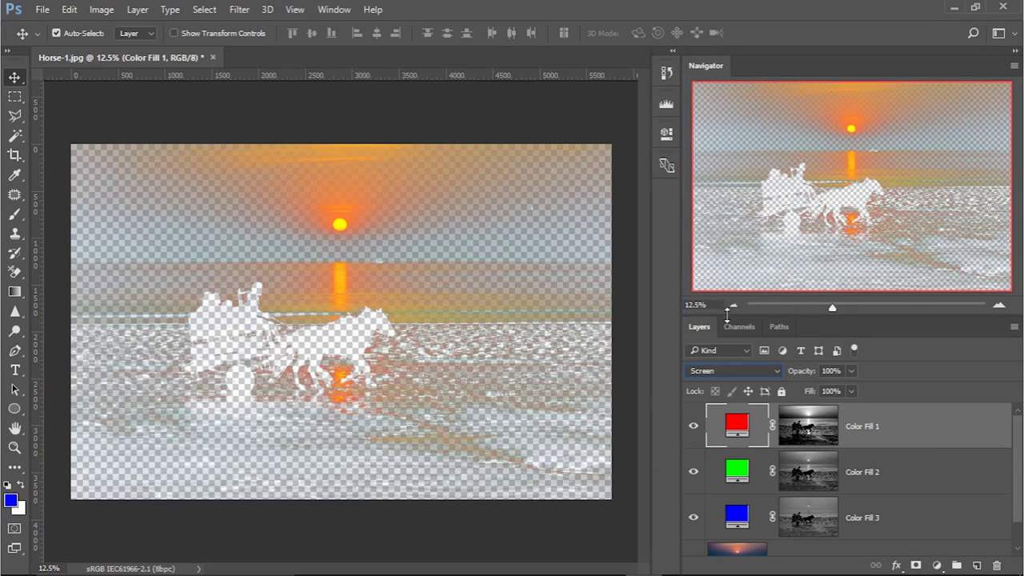
pyautogui.click(749, 459)
pyautogui.click(774, 370)
pyautogui.click(775, 371)
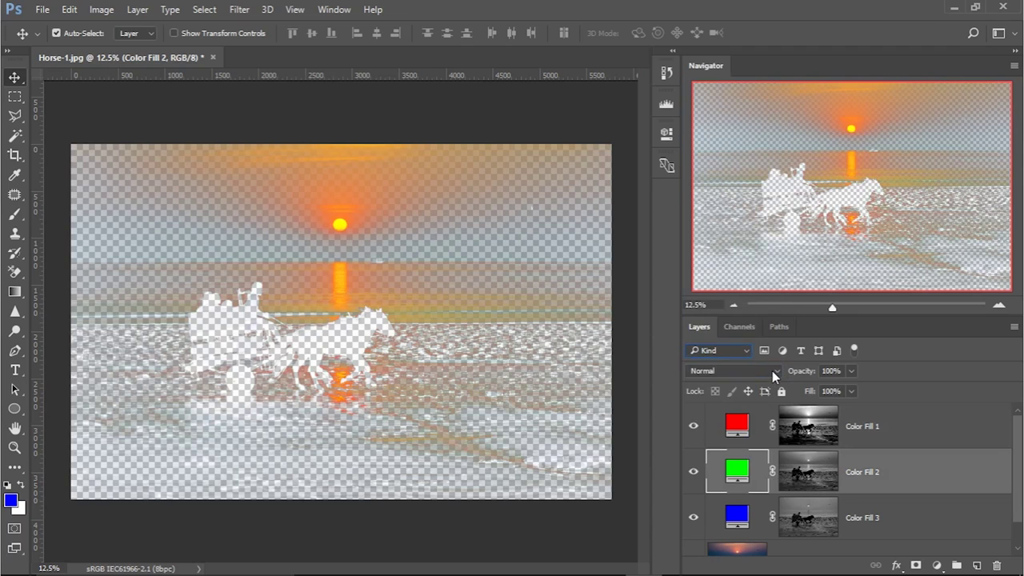
pyautogui.click(772, 370)
pyautogui.click(730, 170)
pyautogui.click(744, 516)
pyautogui.click(732, 372)
pyautogui.click(741, 171)
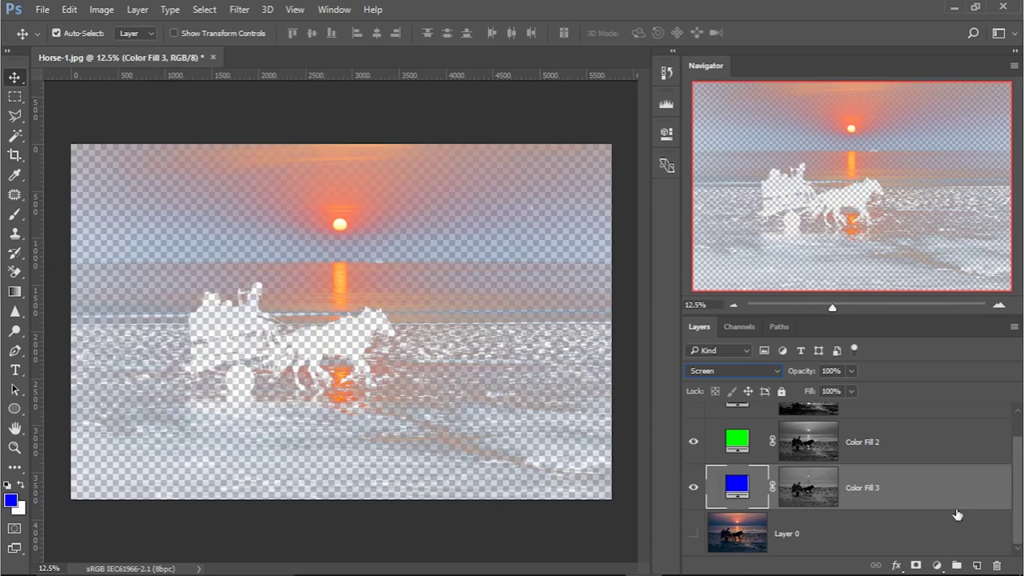
# Add a black Solid Color fill layer, Color Fill 4, and move it below Color Fill 3.
pyautogui.click(936, 566)
pyautogui.click(920, 247)
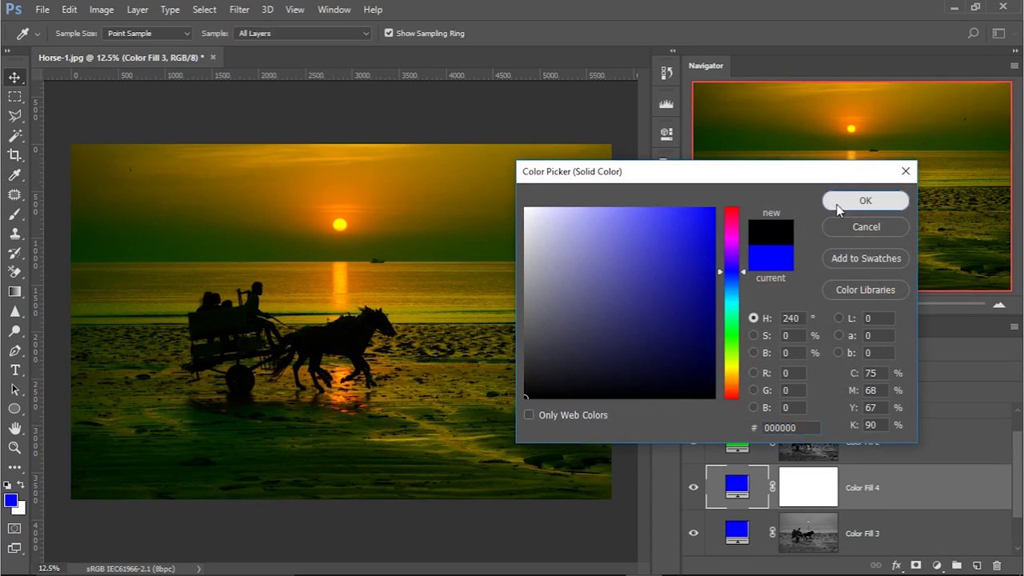
pyautogui.click(839, 209)
pyautogui.scroll(-1, 734, 461)
pyautogui.moveTo(808, 440); pyautogui.dragTo(853, 499)
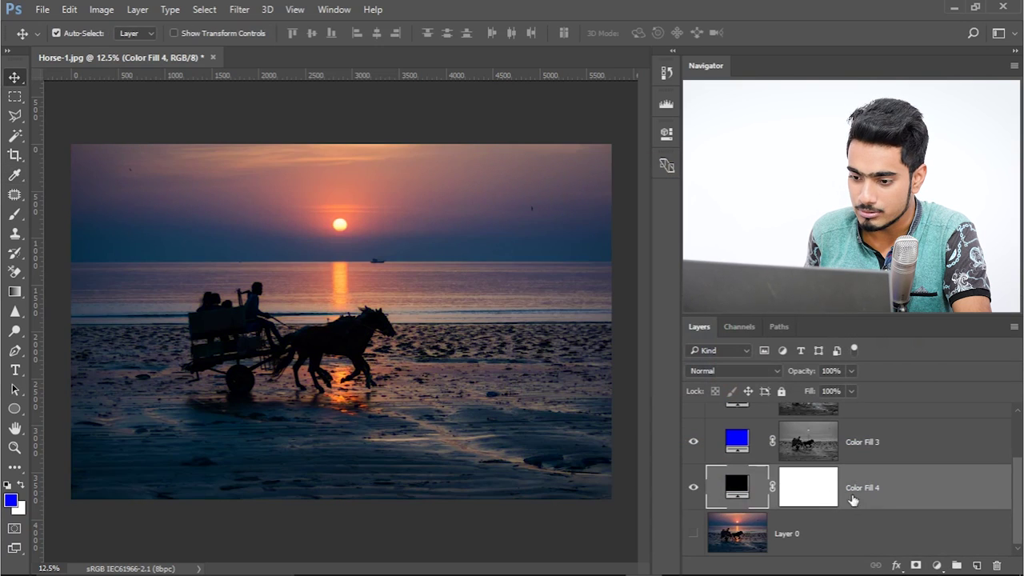
pyautogui.scroll(2, 739, 473)
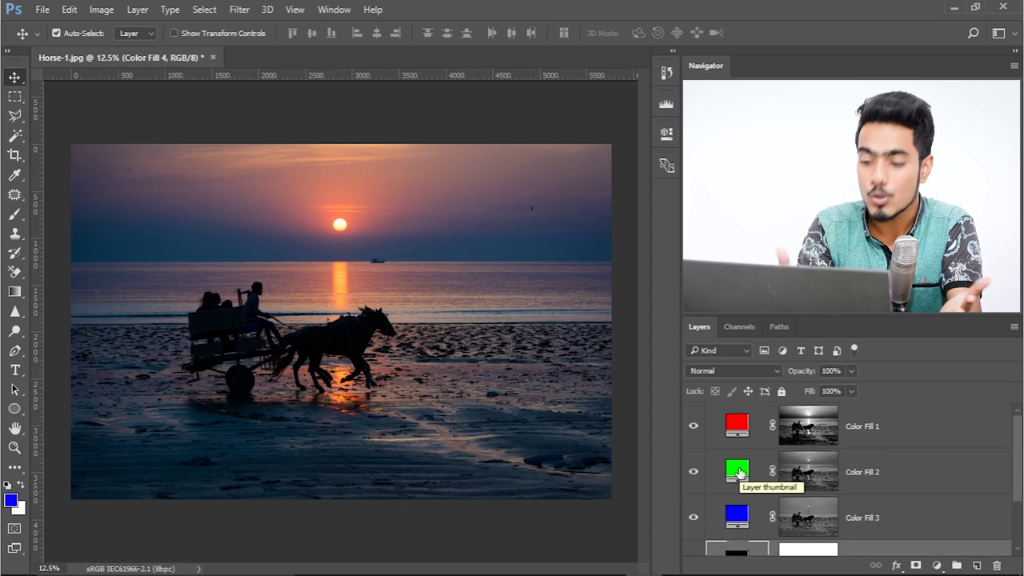
# Preview the red fill alone by hiding the blue and green fill layers.
pyautogui.scroll(-2, 739, 473)
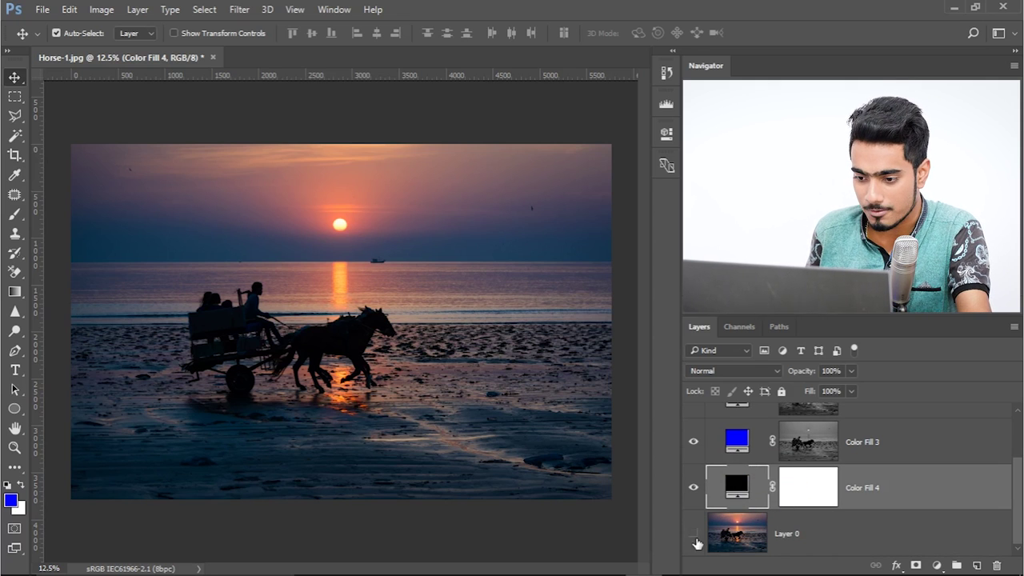
pyautogui.scroll(2, 697, 543)
pyautogui.scroll(-2, 724, 500)
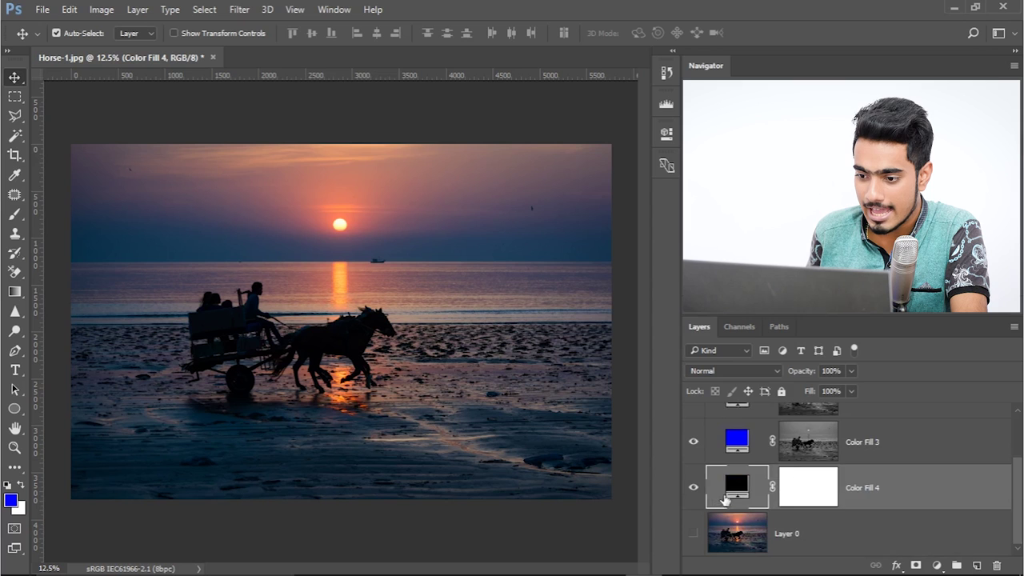
pyautogui.scroll(2, 724, 497)
pyautogui.scroll(-2, 740, 530)
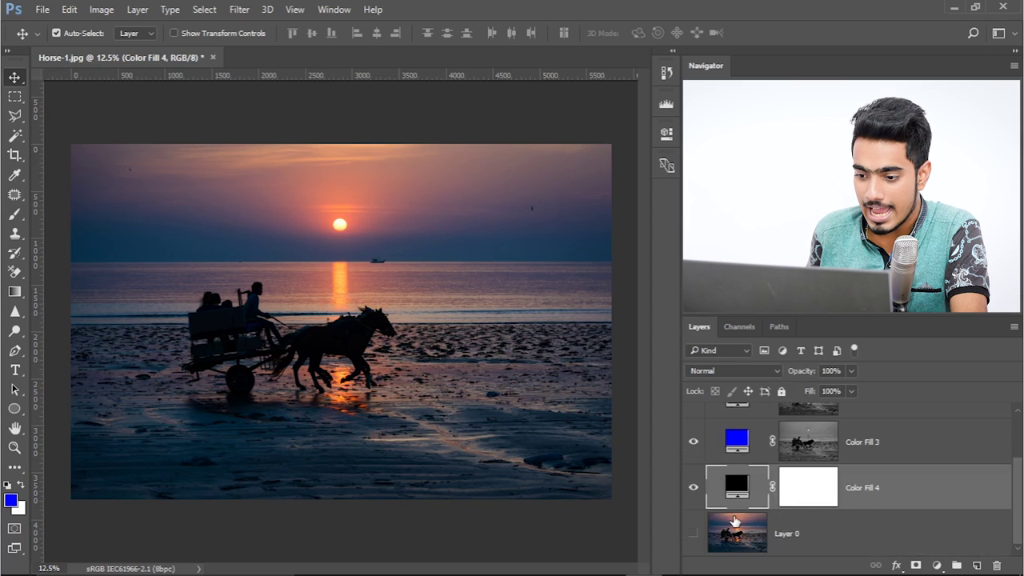
pyautogui.scroll(1, 734, 461)
pyautogui.scroll(1, 729, 517)
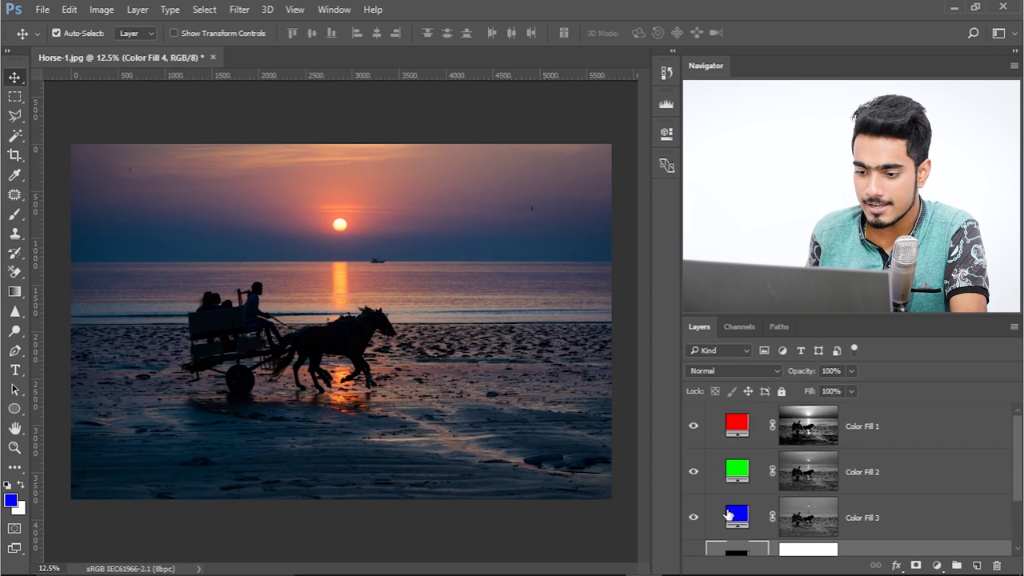
pyautogui.click(694, 518)
pyautogui.click(694, 472)
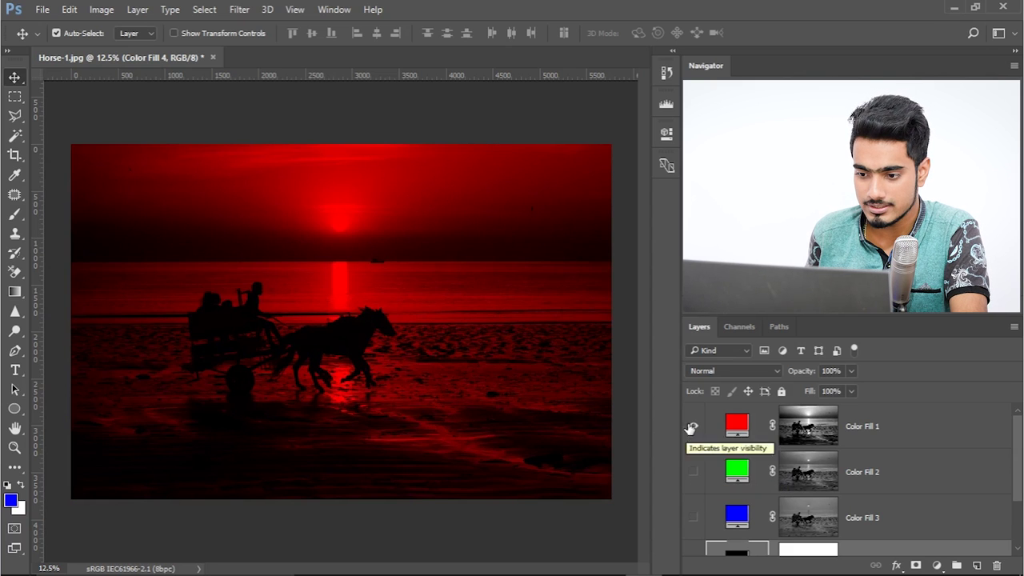
pyautogui.doubleClick(692, 428)
pyautogui.click(692, 428)
pyautogui.click(692, 428)
# Preview the blue fill alone, show all three fills again, and move Color Fill 4 above Color Fill 3.
pyautogui.click(694, 472)
pyautogui.click(691, 430)
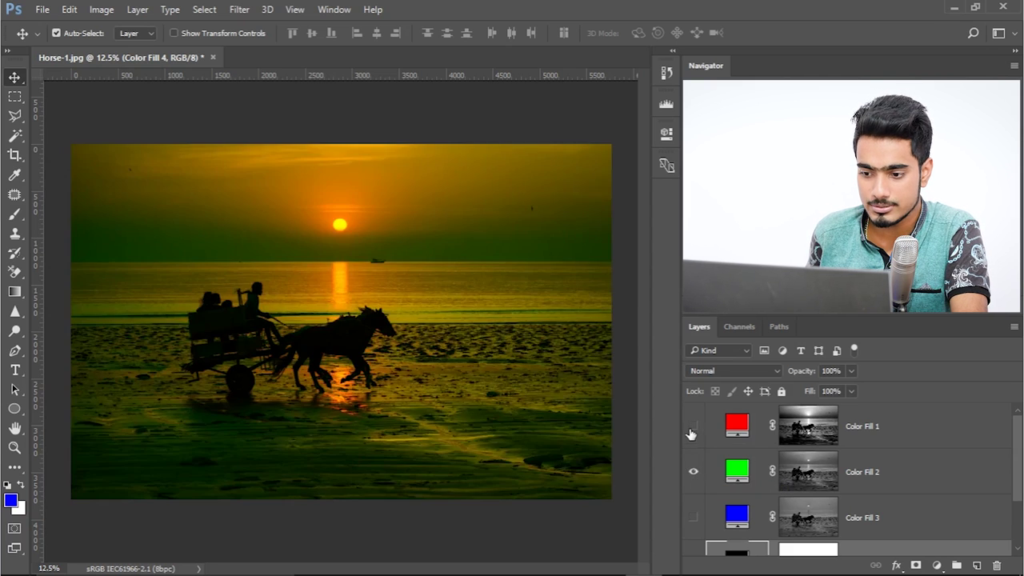
pyautogui.click(694, 472)
pyautogui.click(694, 518)
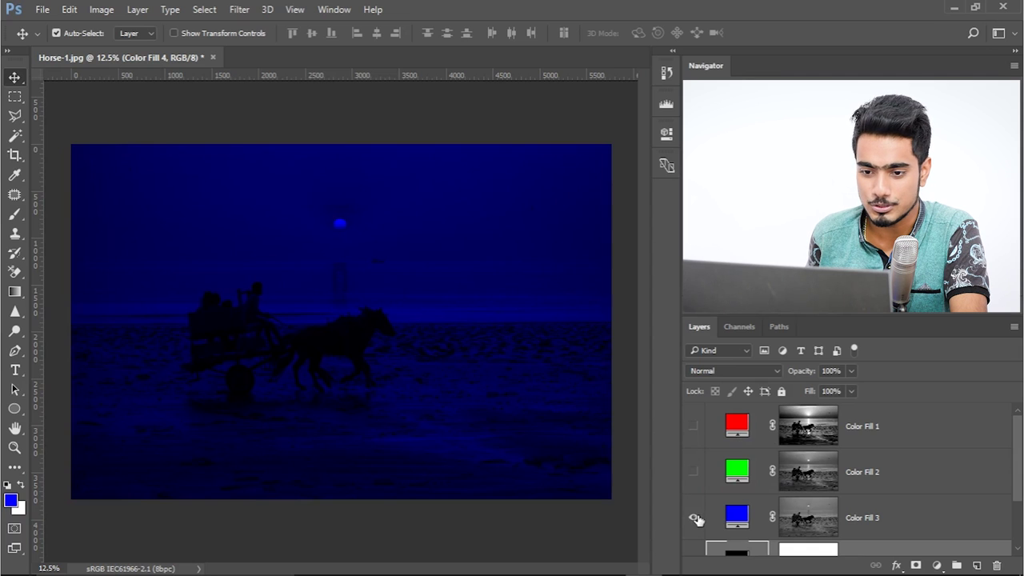
pyautogui.click(693, 473)
pyautogui.click(692, 427)
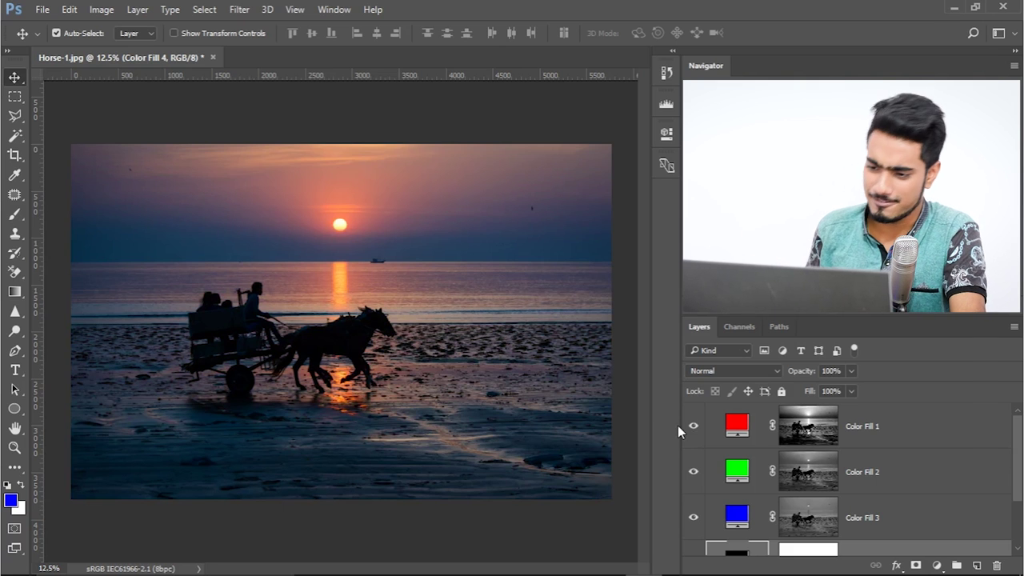
pyautogui.moveTo(918, 550)
pyautogui.mouseDown()
pyautogui.moveTo(912, 482)
pyautogui.moveTo(920, 535)
pyautogui.mouseUp()
# Delete Color Fill 4, Color Fill 2, Color Fill 1 and the photo Layer 0.
pyautogui.click(931, 459)
pyautogui.press('Delete')
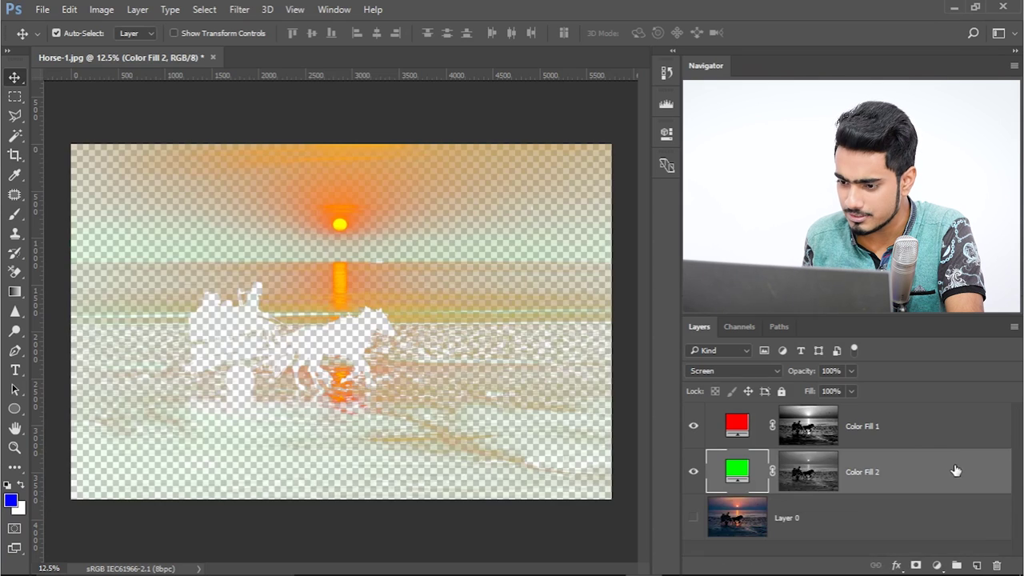
pyautogui.press('Delete')
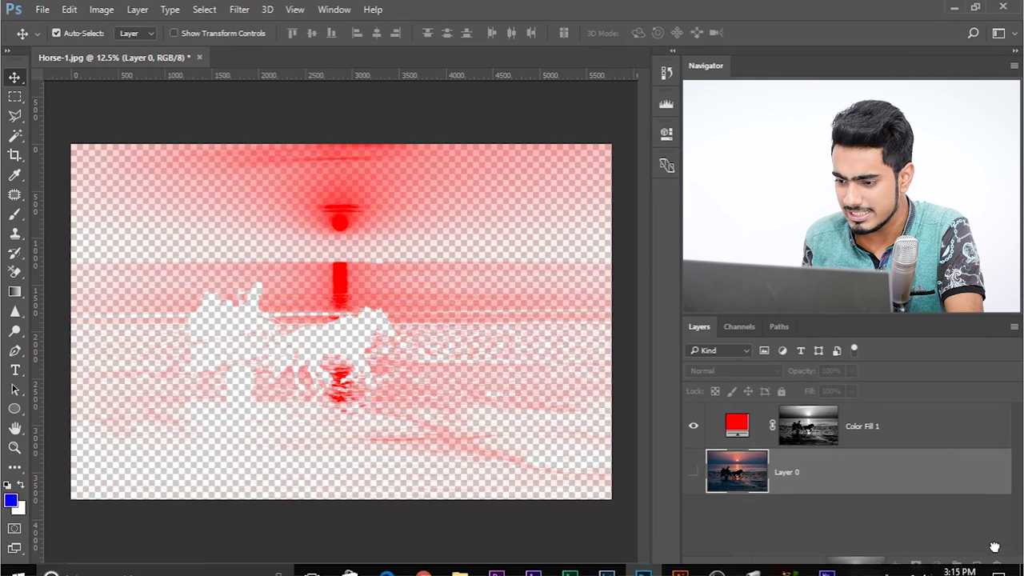
pyautogui.click(948, 444)
pyautogui.keyDown('shift'); pyautogui.click(937, 453); pyautogui.keyUp('shift')
pyautogui.moveTo(938, 453); pyautogui.dragTo(970, 549)
pyautogui.click(976, 566)
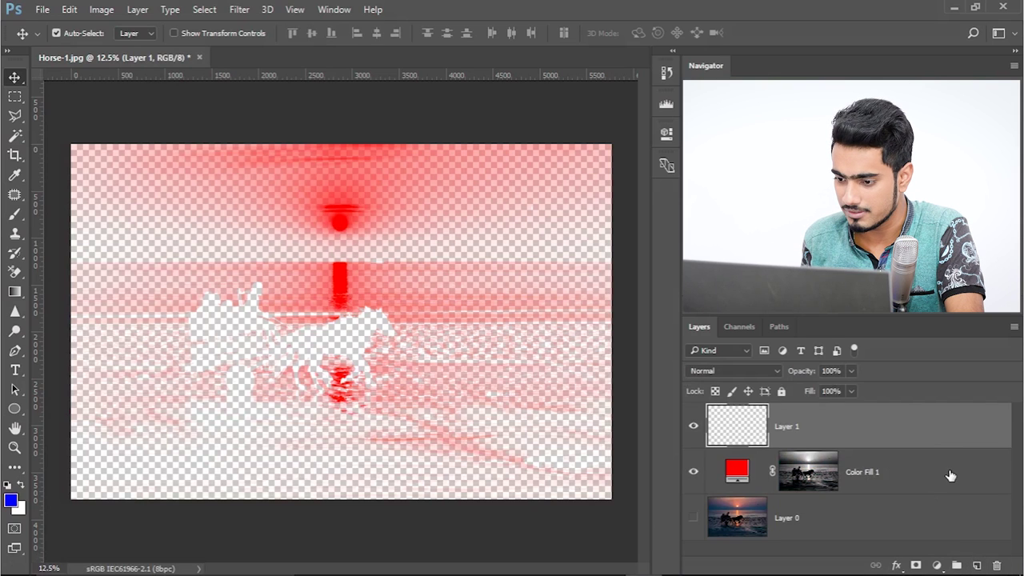
pyautogui.click(949, 473)
pyautogui.keyDown('shift'); pyautogui.click(944, 520); pyautogui.keyUp('shift')
pyautogui.press('Delete')
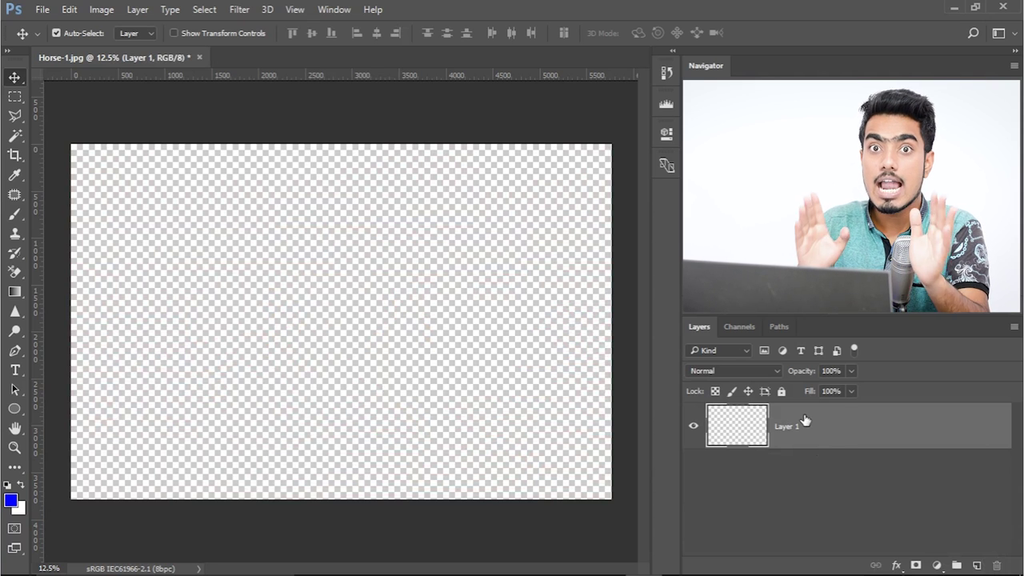
# Add a black Solid Color fill layer with a new empty layer above it.
pyautogui.click(937, 565)
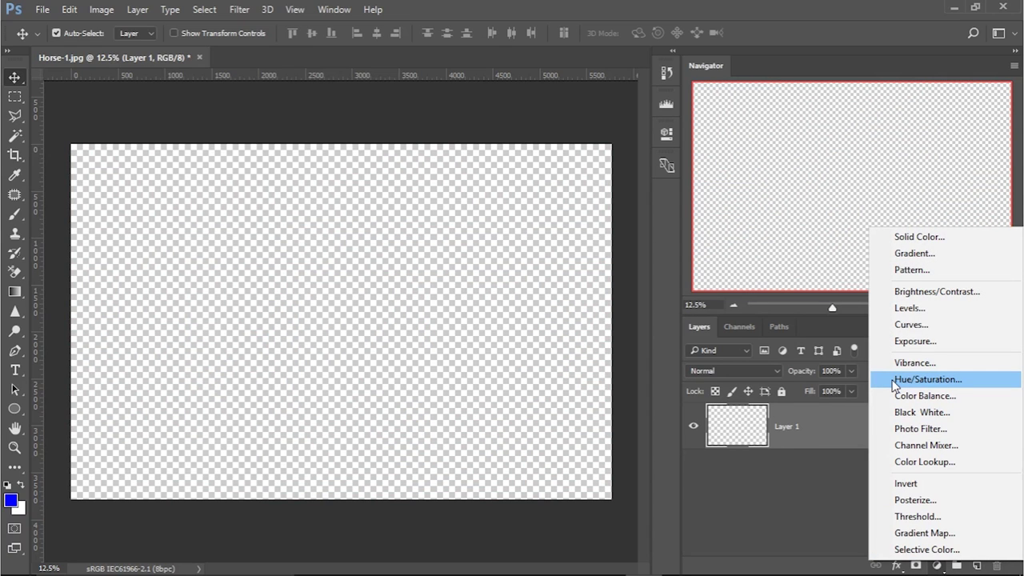
pyautogui.click(960, 237)
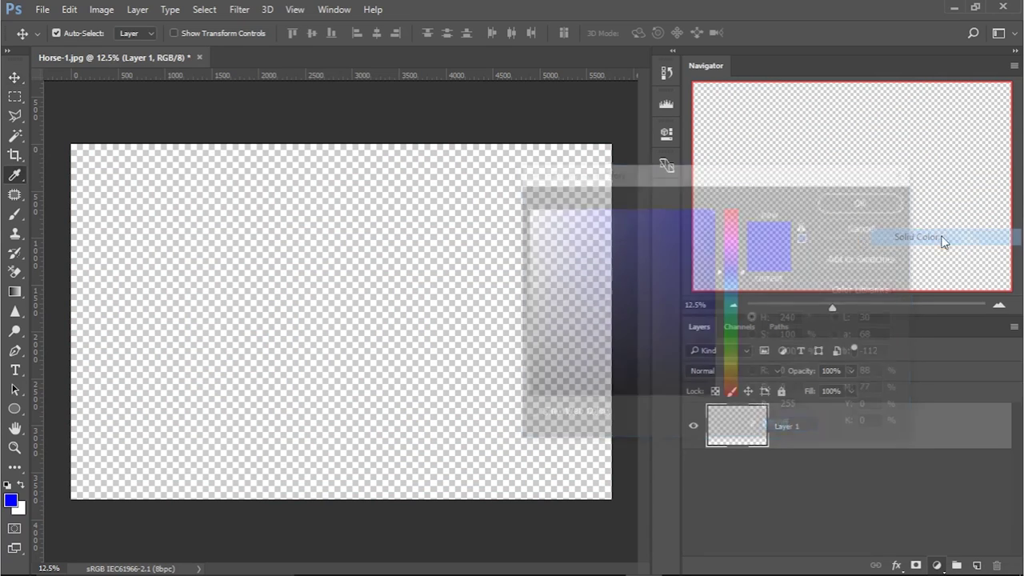
pyautogui.click(526, 396)
pyautogui.click(832, 204)
pyautogui.press('v')
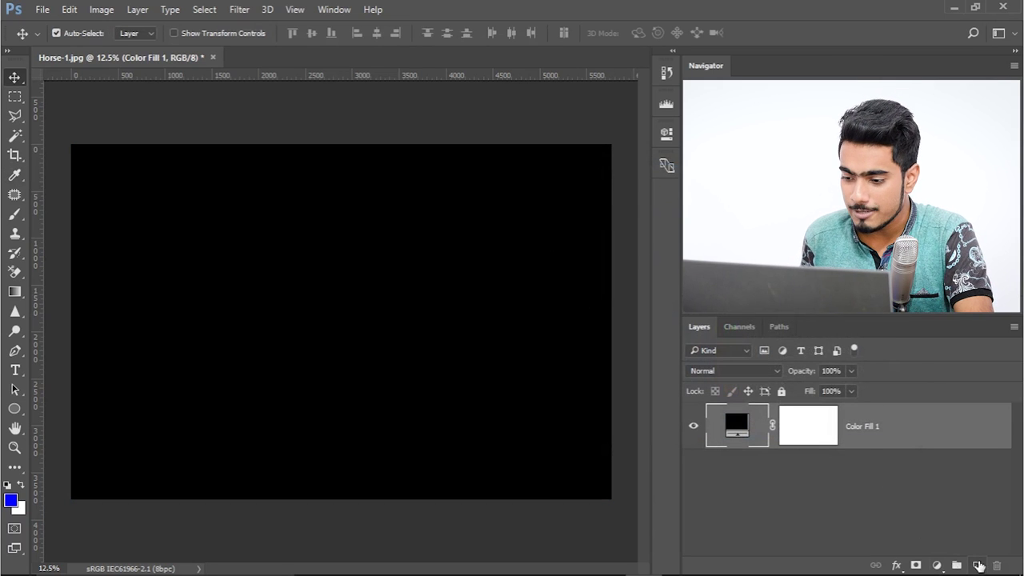
pyautogui.hotkey('ctrl', 'shift', 'alt', 'n')
# With an enlarged soft brush at 25% zoom, paint a blue dot on Layer 1.
pyautogui.click(15, 370)
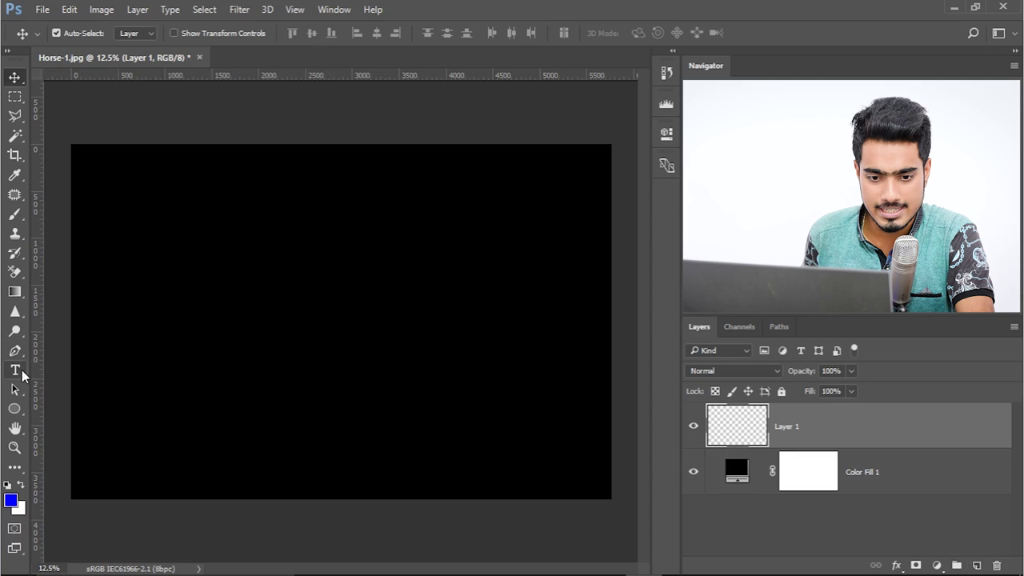
pyautogui.click(15, 213)
pyautogui.moveTo(277, 341); pyautogui.dragTo(296, 344)
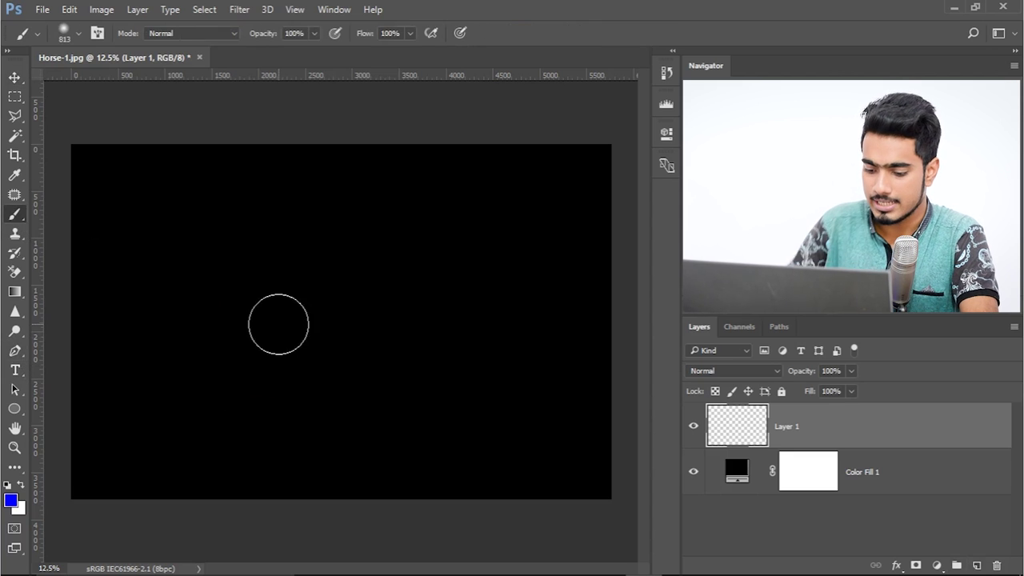
pyautogui.hotkey('ctrl', '+')
pyautogui.moveTo(278, 323)
pyautogui.mouseDown()
pyautogui.moveTo(295, 242)
pyautogui.moveTo(308, 235)
pyautogui.mouseUp()
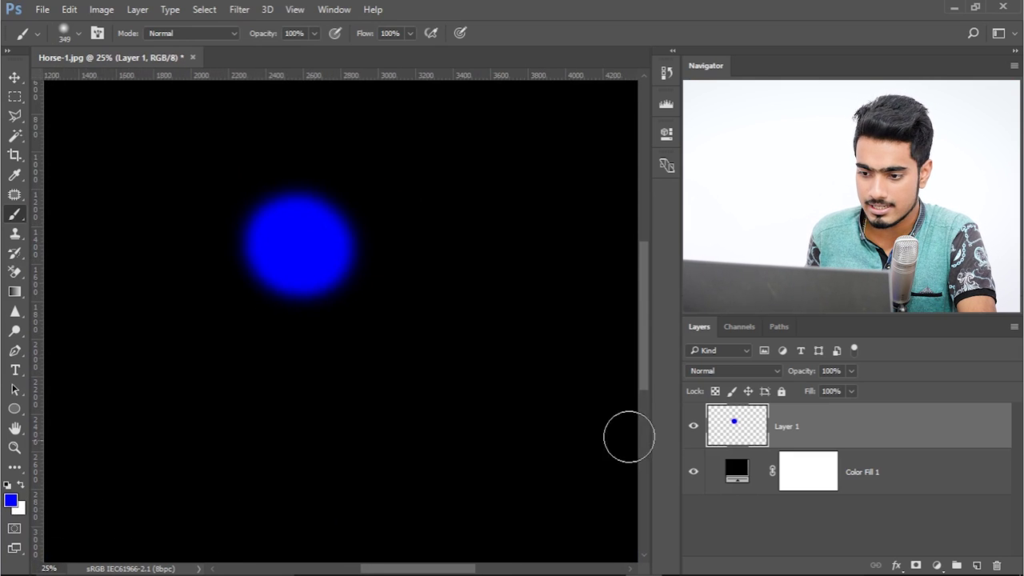
# Change Layer 1's blend mode and add a new empty Layer 2.
pyautogui.click(747, 373)
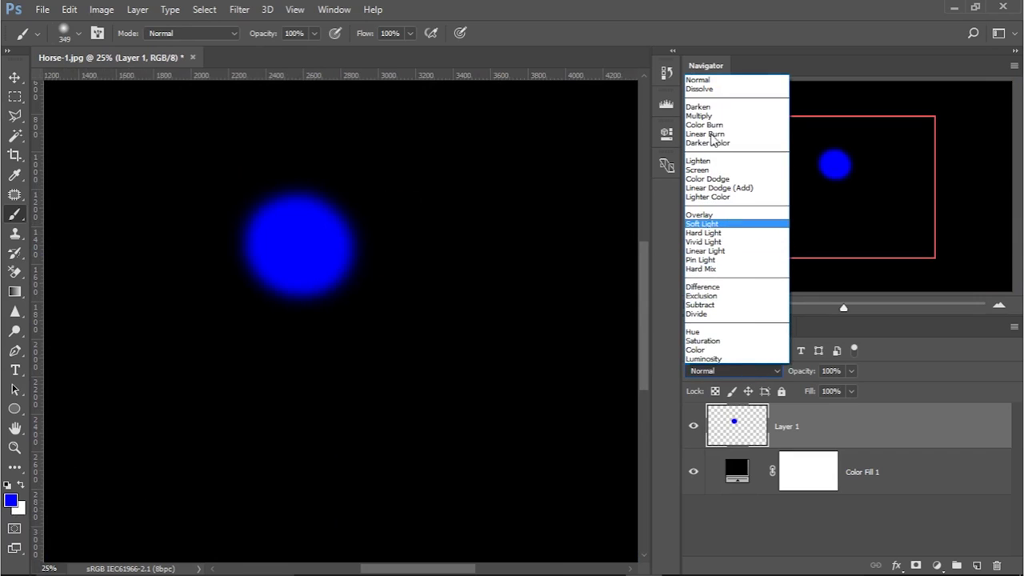
pyautogui.click(712, 171)
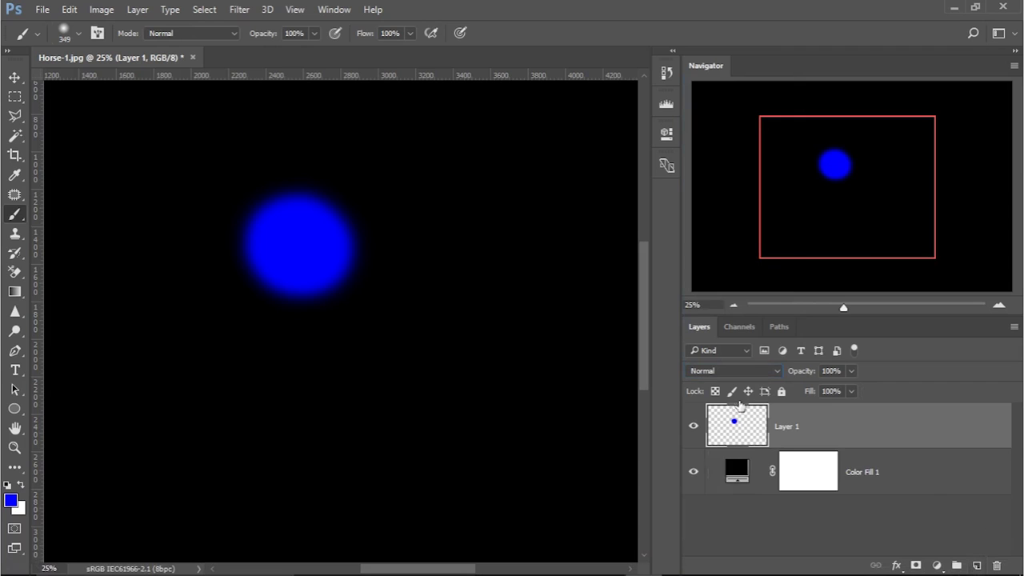
pyautogui.hotkey('ctrl', 'shift', 'alt', 'n')
# Paint a pure green (00ff00) dot over the blue one and set Layer 2 to Screen.
pyautogui.click(12, 501)
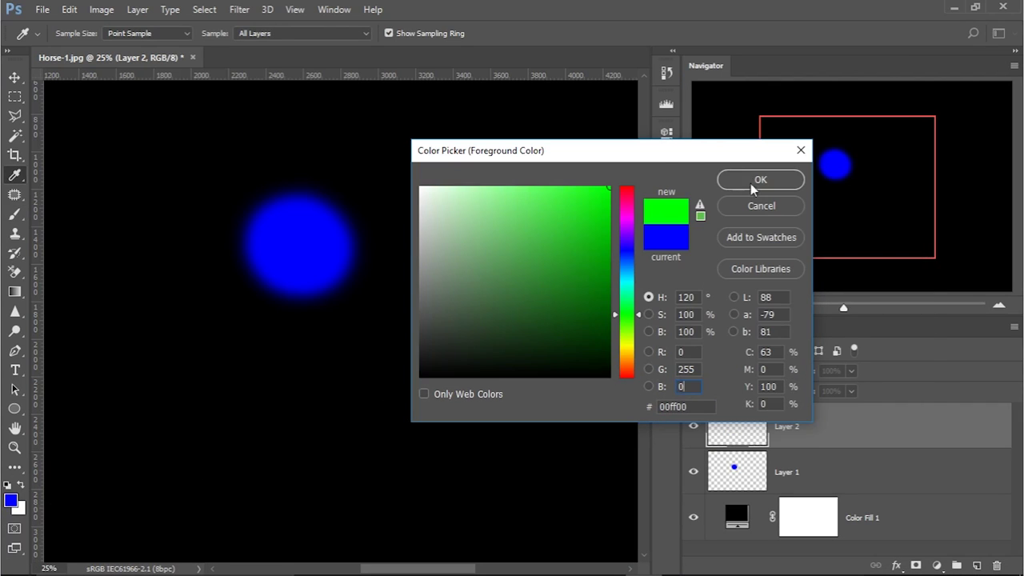
pyautogui.click(757, 181)
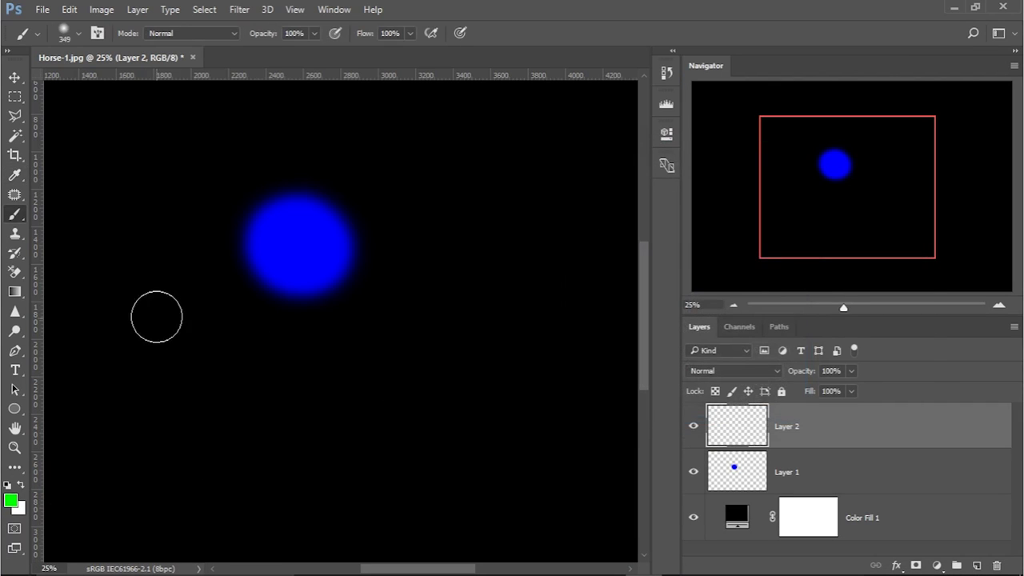
pyautogui.moveTo(299, 241)
pyautogui.mouseDown()
pyautogui.moveTo(306, 277)
pyautogui.moveTo(294, 219)
pyautogui.moveTo(322, 261)
pyautogui.moveTo(274, 252)
pyautogui.moveTo(308, 240)
pyautogui.mouseUp()
pyautogui.click(735, 373)
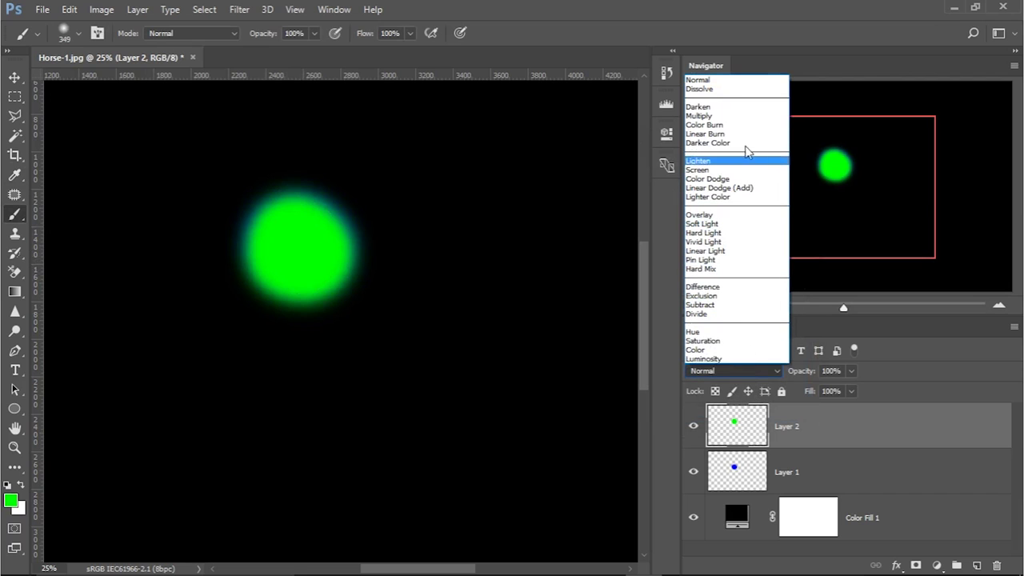
pyautogui.click(698, 170)
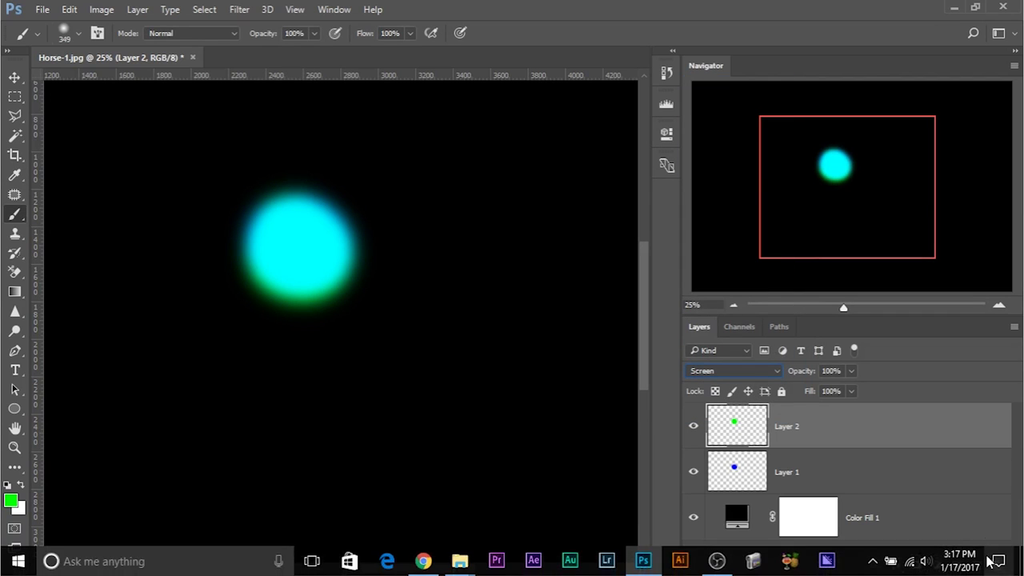
# On a new Layer 3, paint a pure red (ff0000) dot over the others and set it to Screen.
pyautogui.click(977, 565)
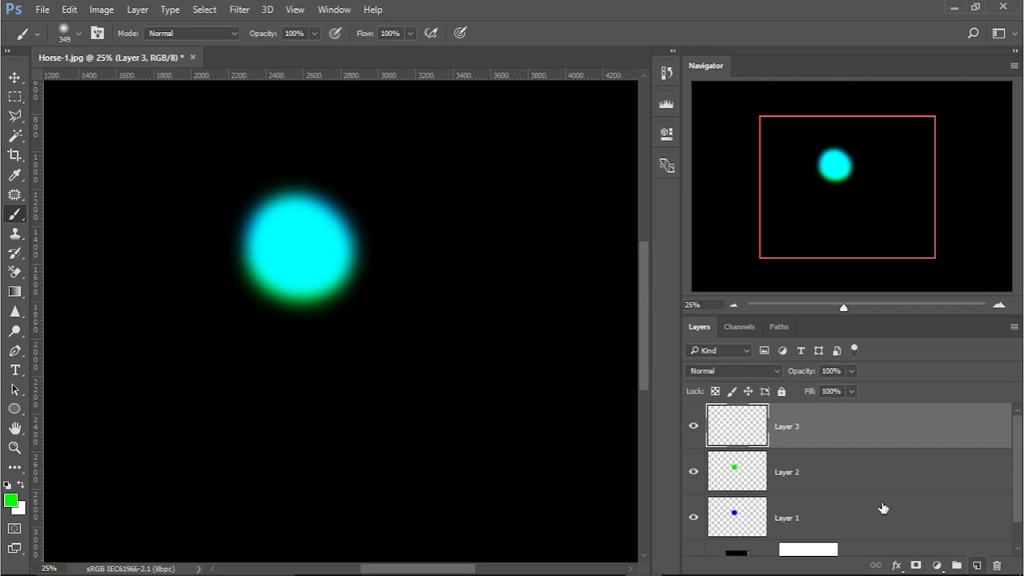
pyautogui.click(11, 500)
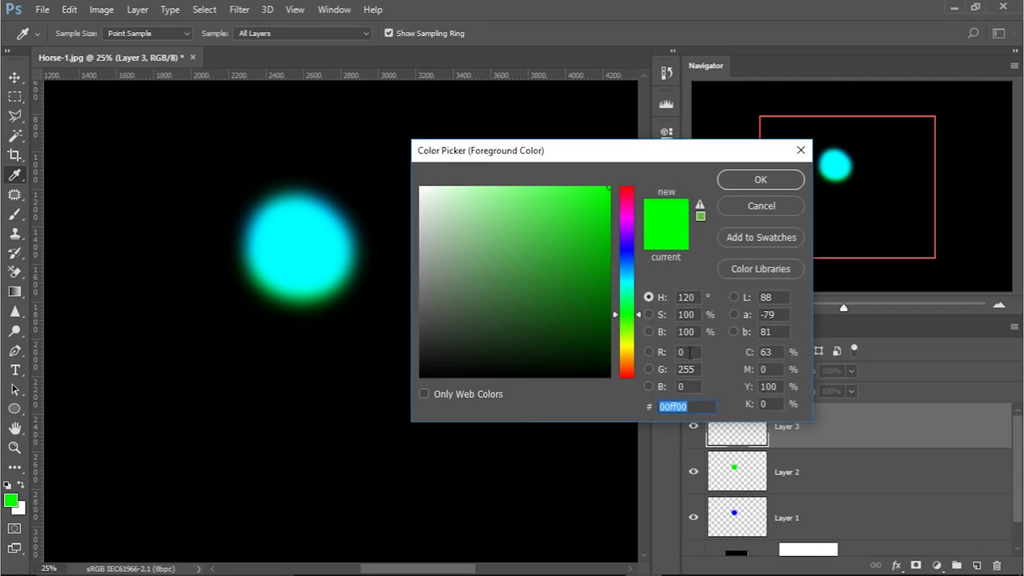
pyautogui.write('255')
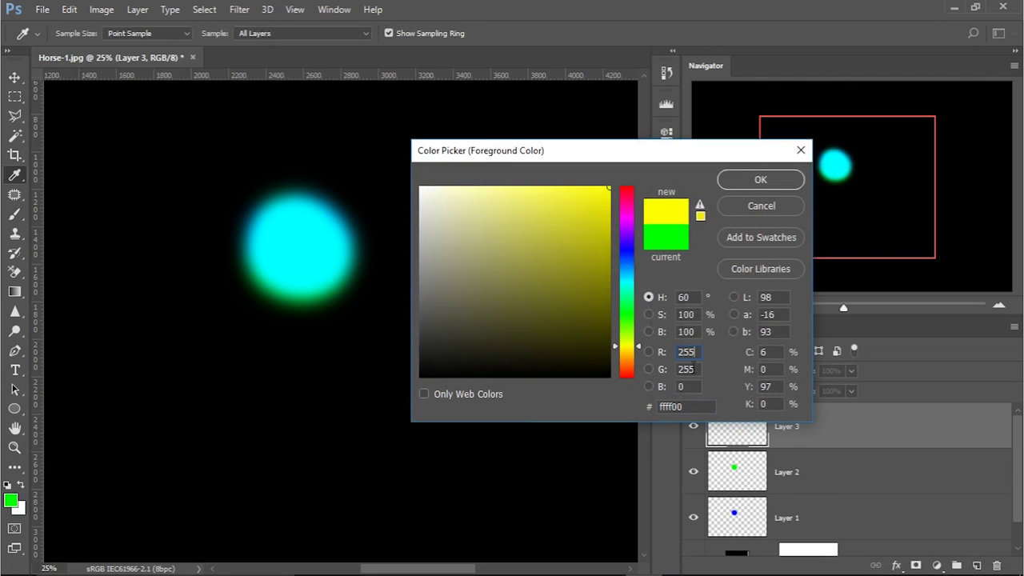
pyautogui.write('0')
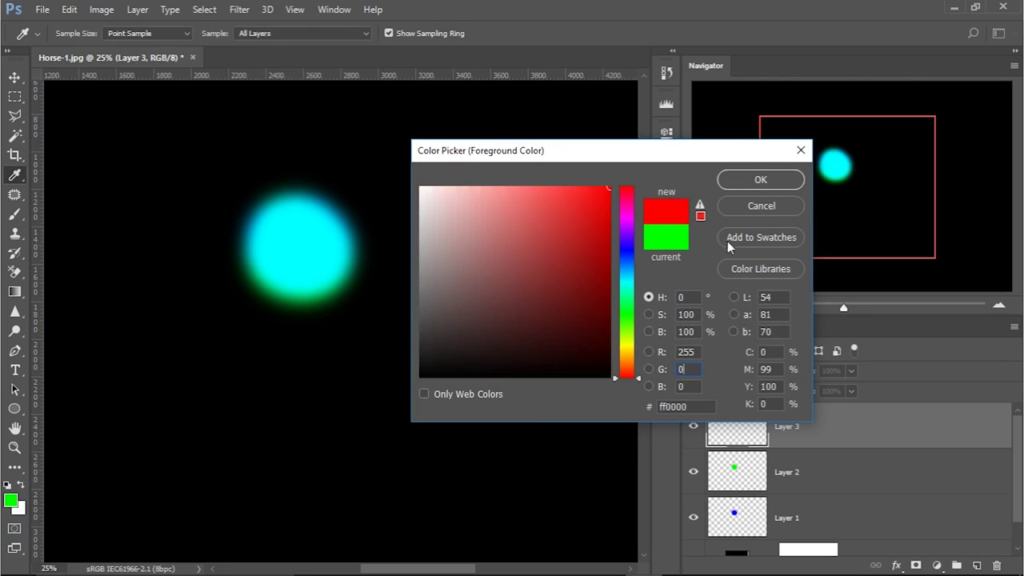
pyautogui.click(752, 183)
pyautogui.moveTo(317, 240)
pyautogui.mouseDown()
pyautogui.moveTo(293, 265)
pyautogui.moveTo(287, 221)
pyautogui.moveTo(304, 260)
pyautogui.mouseUp()
pyautogui.click(704, 370)
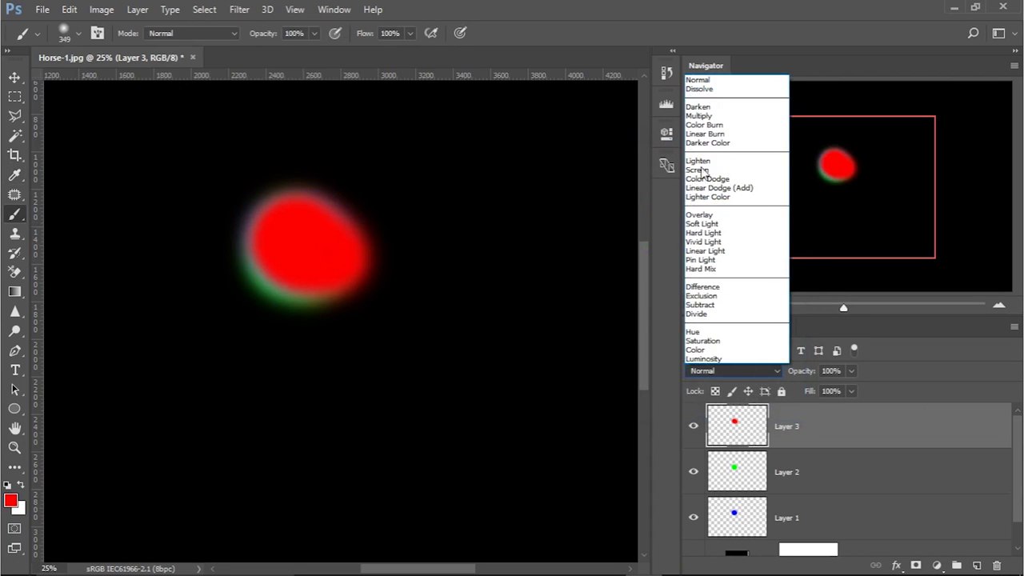
pyautogui.click(714, 169)
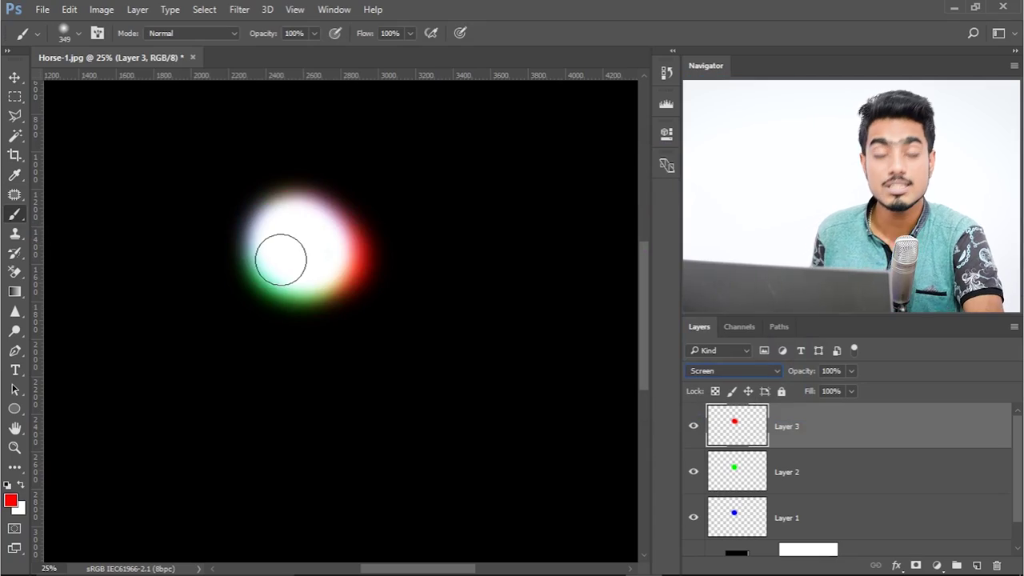